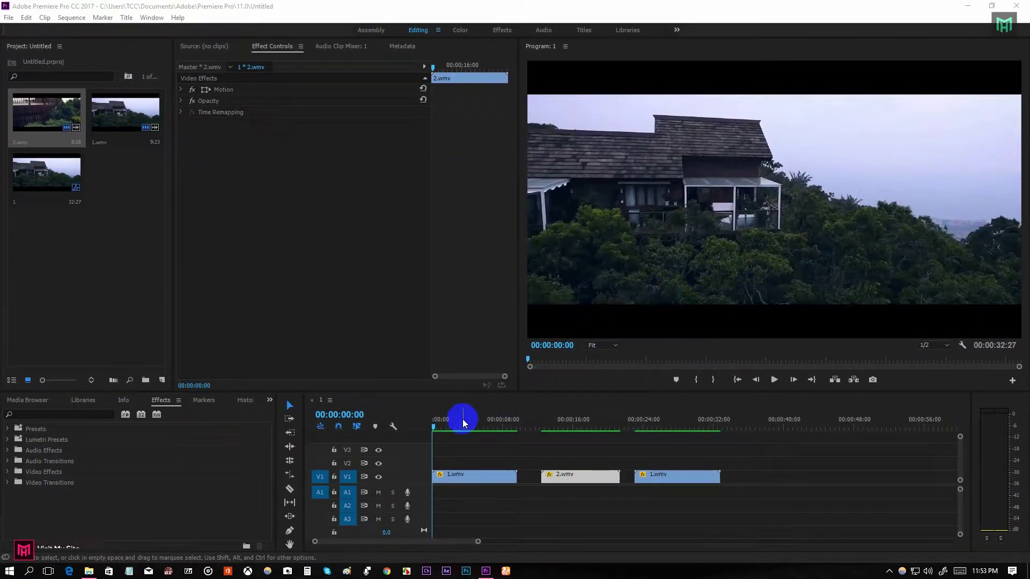
Play parts of the first and second clips in the timeline to review the footage.
{"action": "mouse_move", "coordinate": [460, 427]}
{"action": "left_mouse_down"}
{"action": "mouse_move", "coordinate": [436, 425]}
{"action": "mouse_move", "coordinate": [471, 432]}
{"action": "left_mouse_up"}
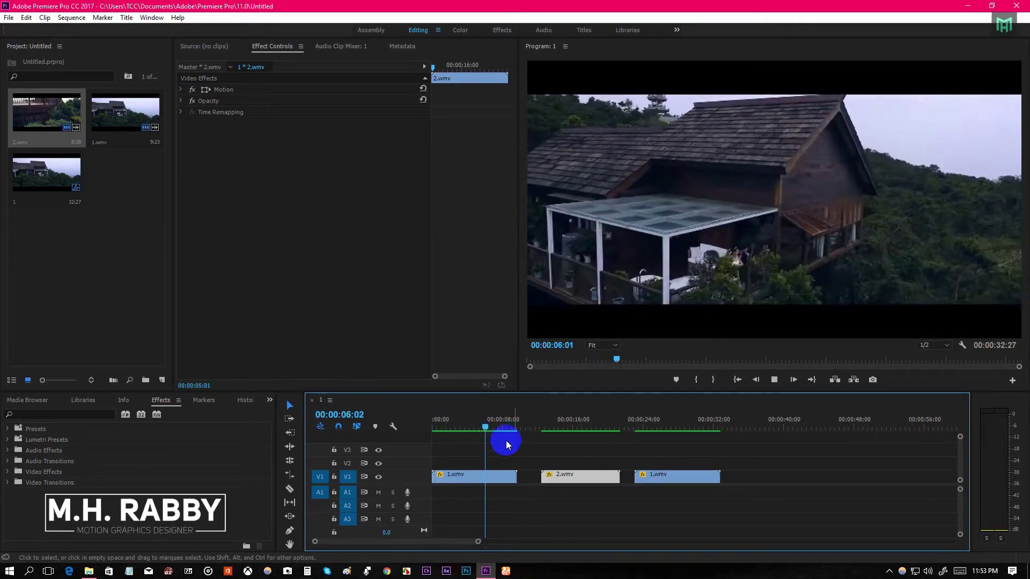
{"action": "key", "text": "space"}
{"action": "left_click", "coordinate": [567, 425]}
{"action": "key", "text": "space"}
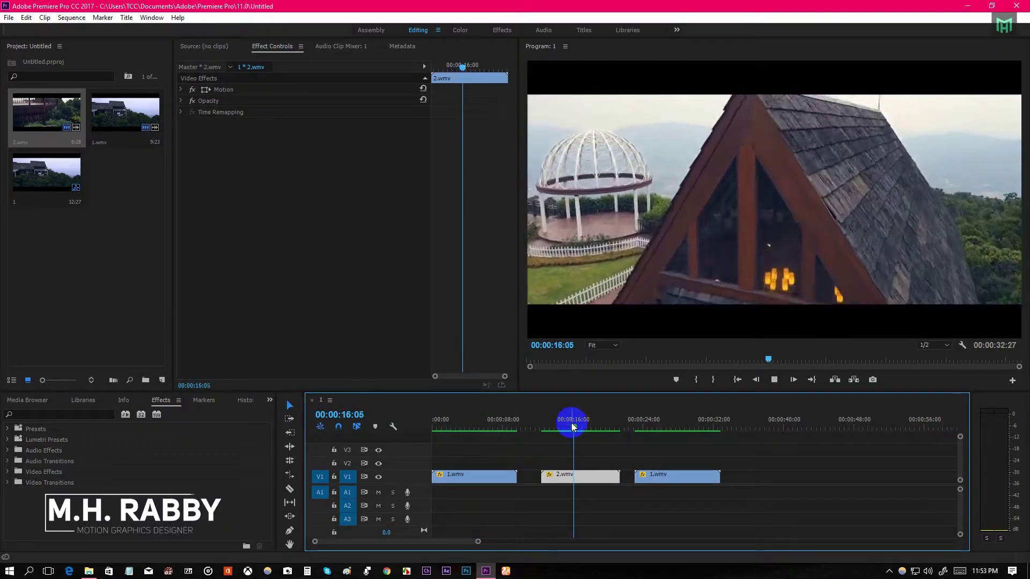
Split the first 1.wmv clip on V1 at 00:00:04:01 with the Razor tool.
{"action": "left_click_drag", "start_coordinate": [465, 428], "coordinate": [463, 441]}
{"action": "scroll", "coordinate": [449, 479], "scroll_direction": "up", "scroll_amount": 5}
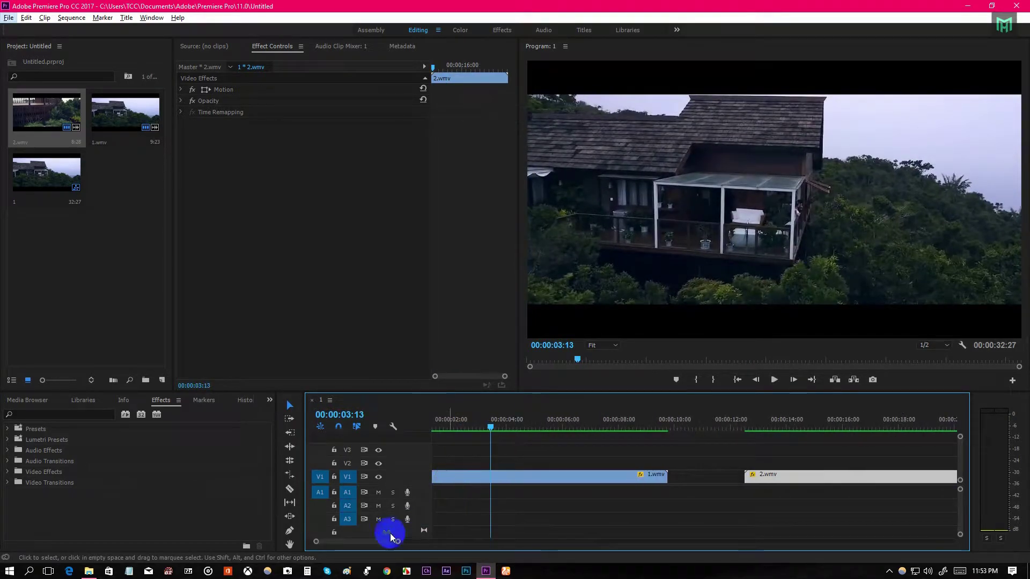
{"action": "scroll", "coordinate": [374, 547], "scroll_direction": "up", "scroll_amount": 2}
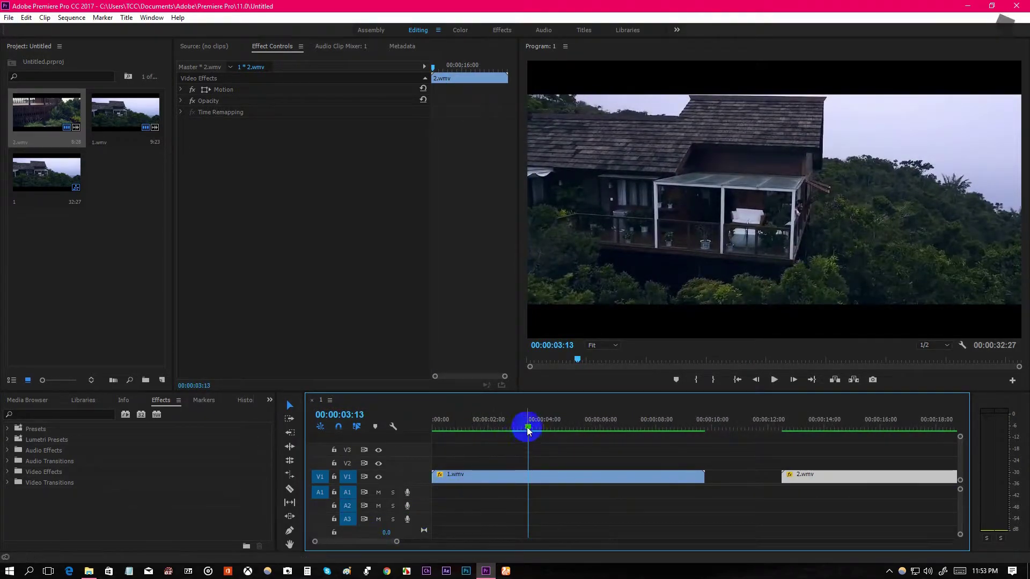
{"action": "left_click_drag", "start_coordinate": [528, 429], "coordinate": [543, 430]}
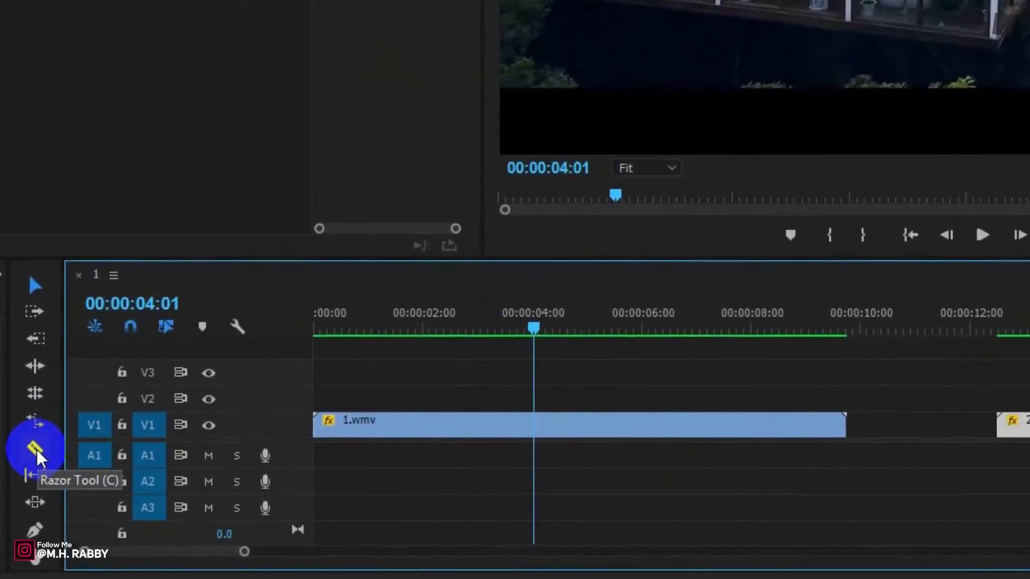
{"action": "left_click", "coordinate": [36, 450]}
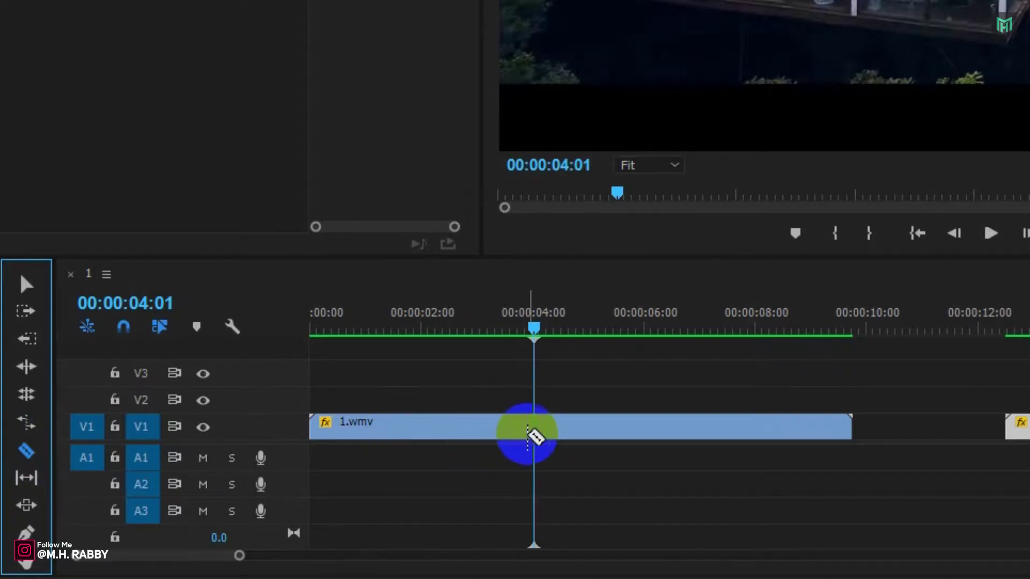
{"action": "left_click", "coordinate": [536, 434]}
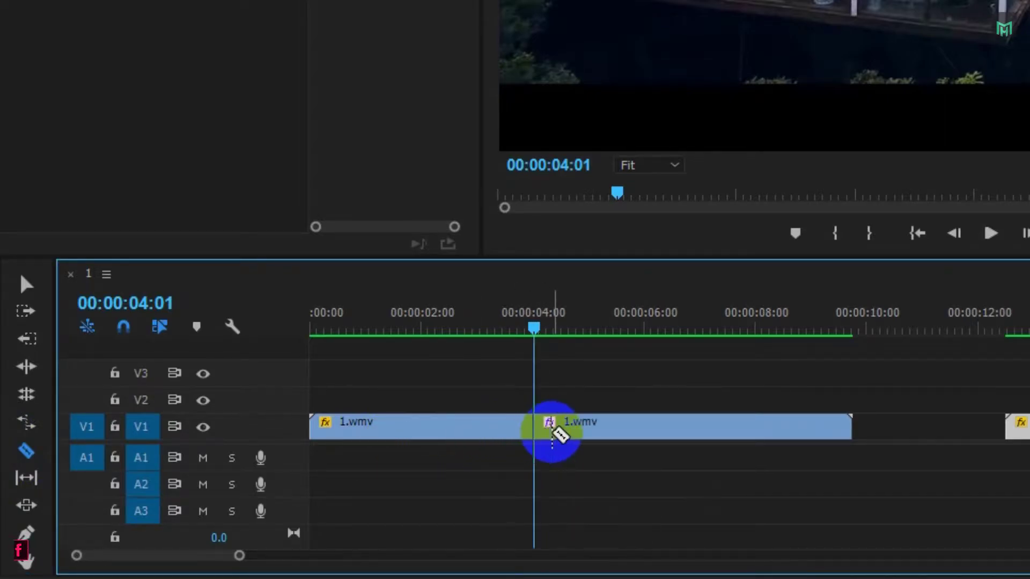
Razor the clip after the first cut into one-frame pieces, cutting at every frame from 00:00:04:02 to 00:00:04:17.
{"action": "scroll", "coordinate": [568, 433], "scroll_direction": "up", "scroll_amount": 1}
{"action": "scroll", "coordinate": [576, 433], "scroll_direction": "up", "scroll_amount": 3}
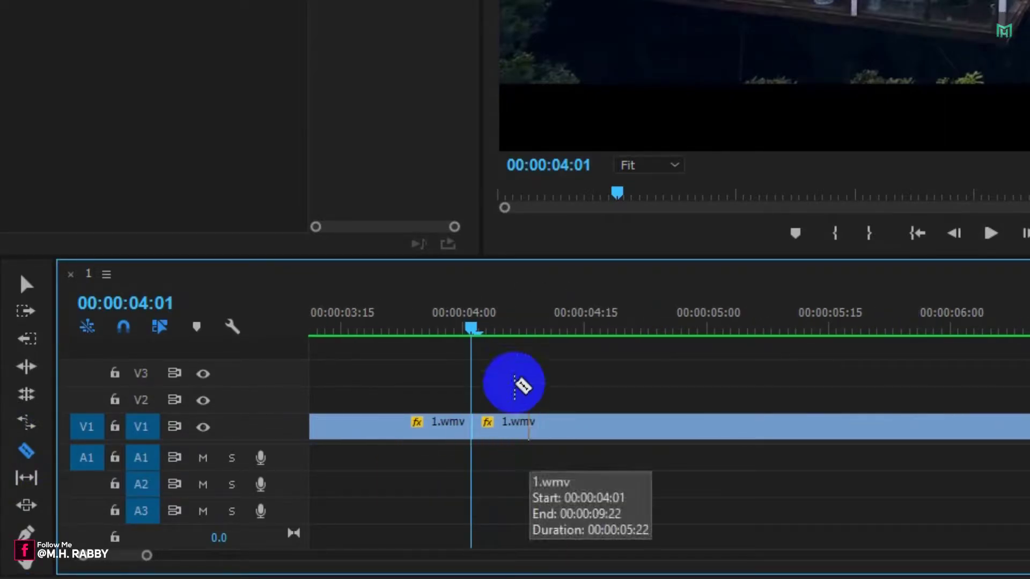
{"action": "scroll", "coordinate": [482, 426], "scroll_direction": "up", "scroll_amount": 4}
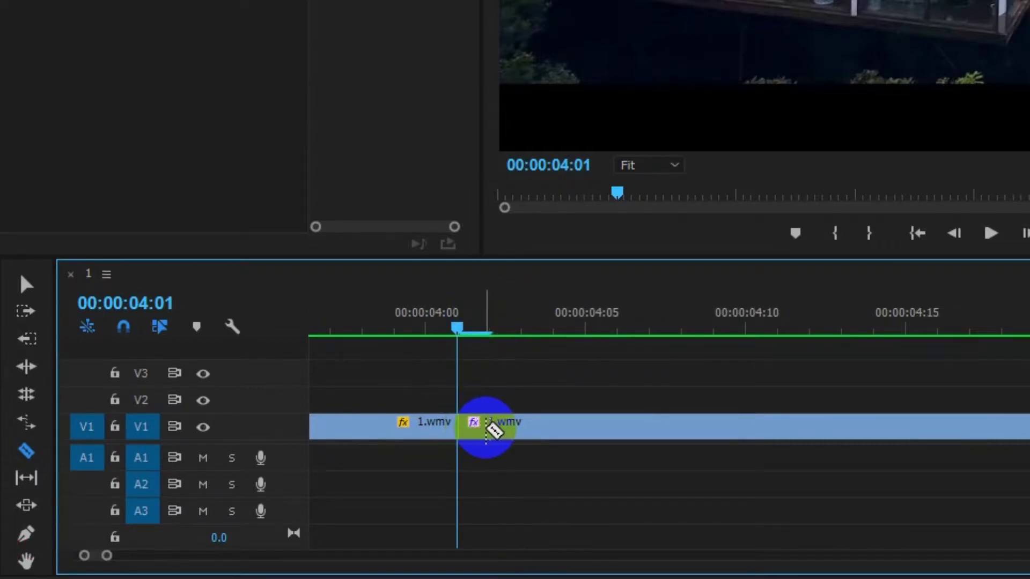
{"action": "left_click", "coordinate": [488, 426]}
{"action": "left_click", "coordinate": [520, 426]}
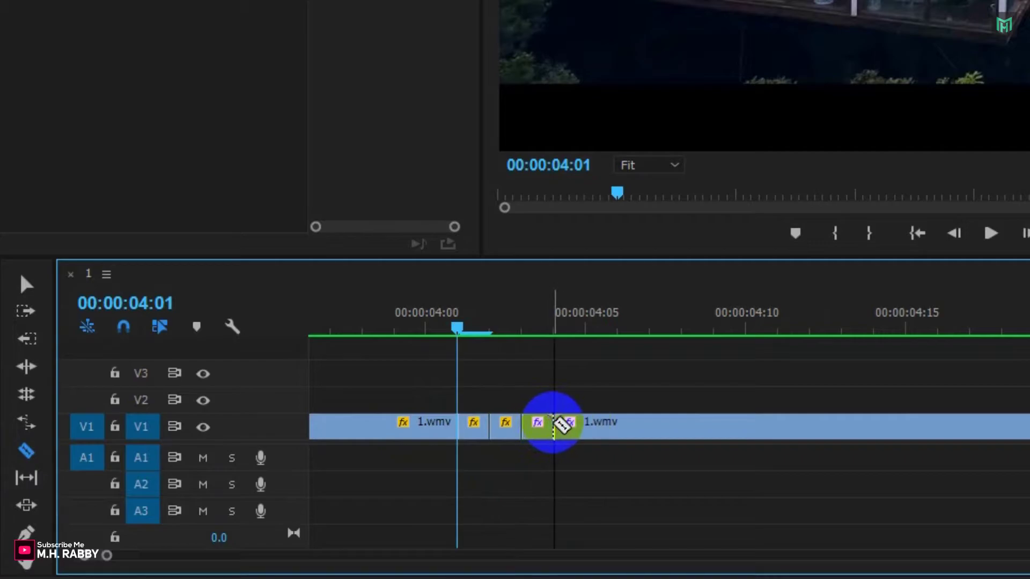
{"action": "left_click", "coordinate": [553, 426]}
{"action": "left_click", "coordinate": [585, 426]}
{"action": "left_click", "coordinate": [617, 426]}
{"action": "left_click", "coordinate": [650, 427]}
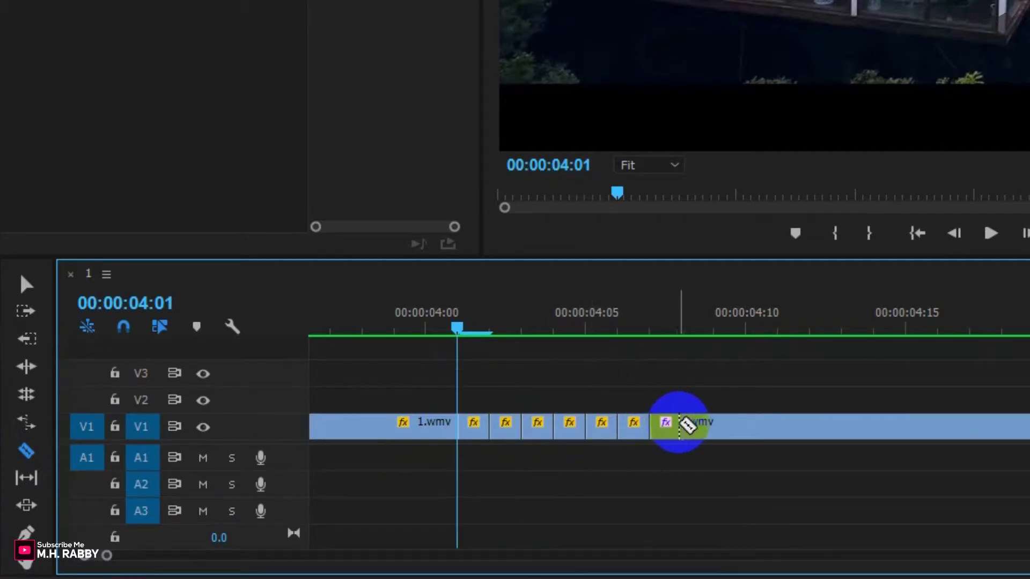
{"action": "left_click", "coordinate": [713, 427]}
{"action": "left_click", "coordinate": [746, 426]}
{"action": "left_click", "coordinate": [778, 426]}
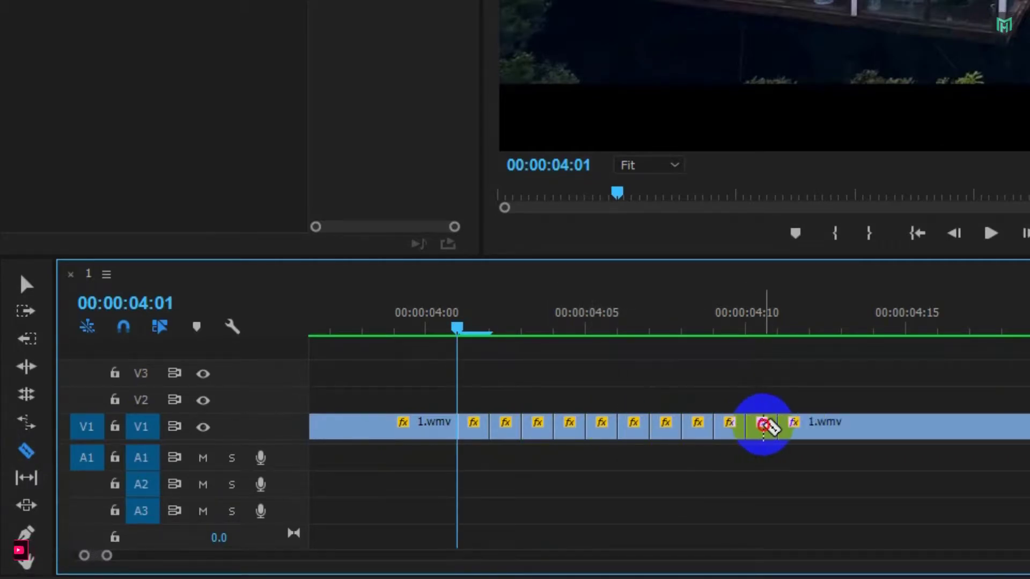
{"action": "left_click", "coordinate": [809, 426]}
{"action": "left_click", "coordinate": [843, 426]}
{"action": "left_click", "coordinate": [875, 426]}
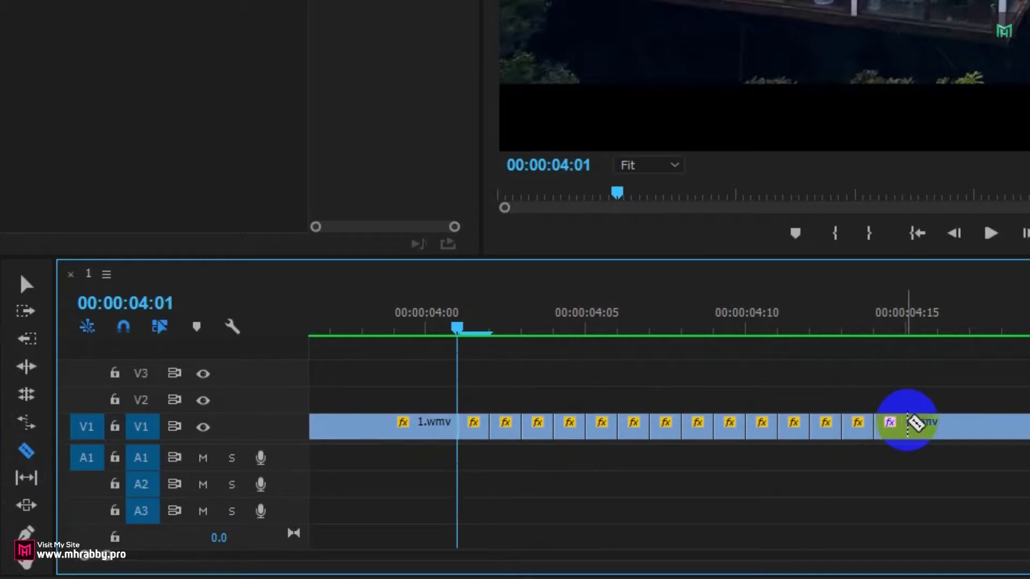
{"action": "left_click", "coordinate": [939, 426]}
{"action": "left_click", "coordinate": [971, 426]}
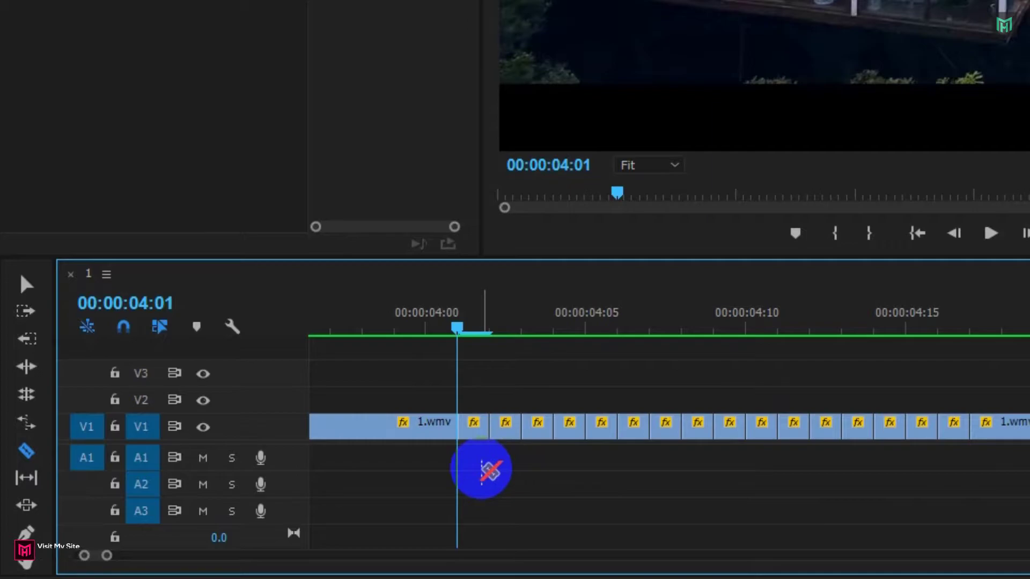
Delete every other one-frame piece with gaps left open, starting at 00:00:04:01 and ending with the piece at 00:00:04:15.
{"action": "left_click", "coordinate": [29, 284]}
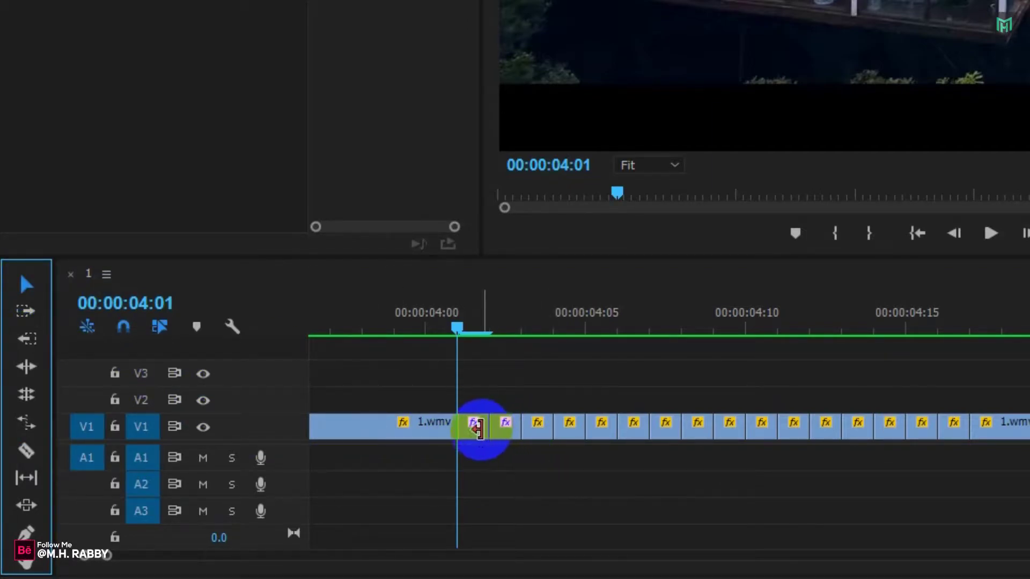
{"action": "left_click", "coordinate": [477, 429]}
{"action": "key", "text": "Delete"}
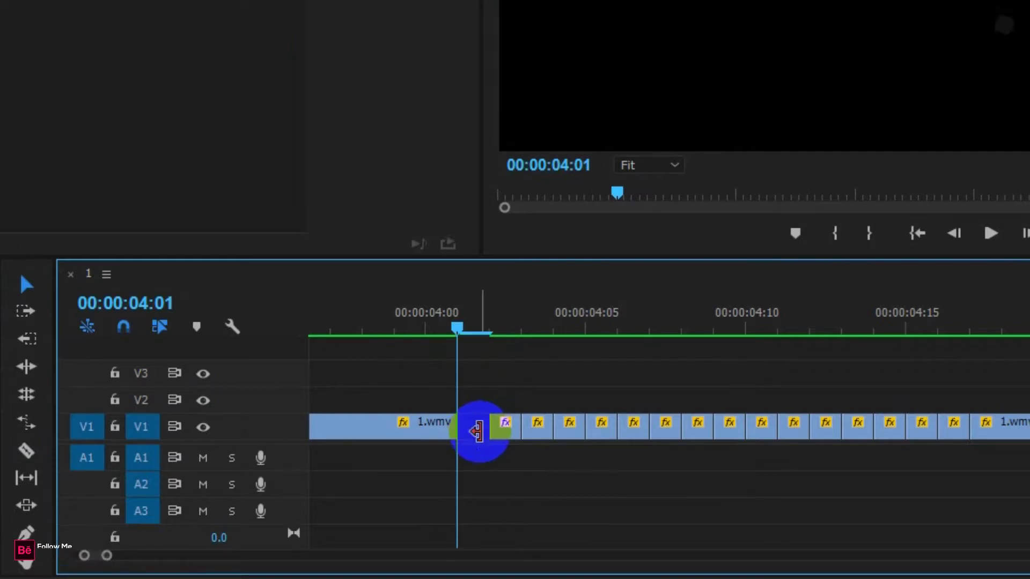
{"action": "left_click", "coordinate": [538, 435]}
{"action": "key", "text": "Delete"}
{"action": "left_click", "coordinate": [602, 433]}
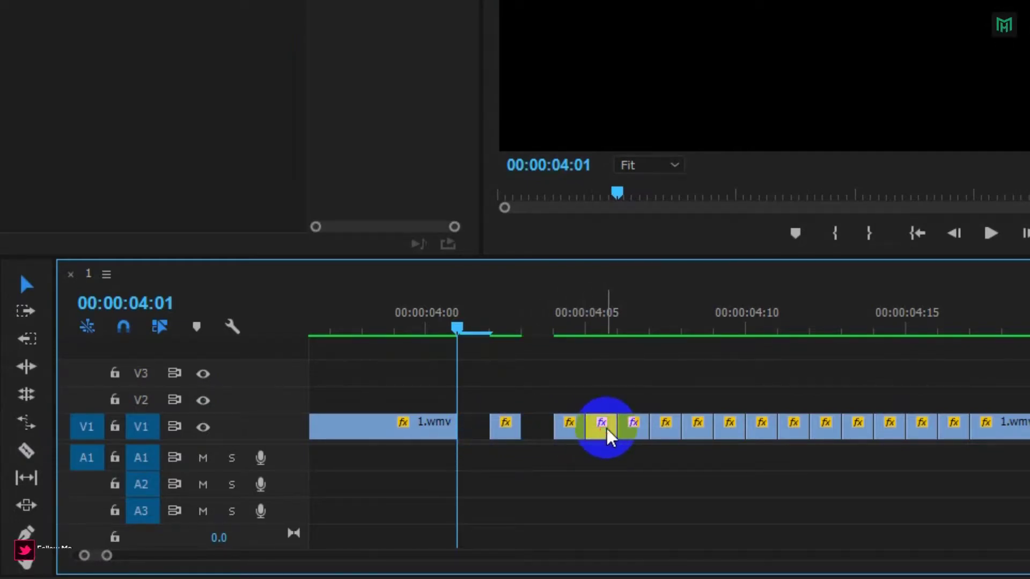
{"action": "key", "text": "Delete"}
{"action": "left_click", "coordinate": [667, 435]}
{"action": "key", "text": "Delete"}
{"action": "left_click", "coordinate": [730, 429]}
{"action": "key", "text": "Delete"}
{"action": "left_click", "coordinate": [767, 429]}
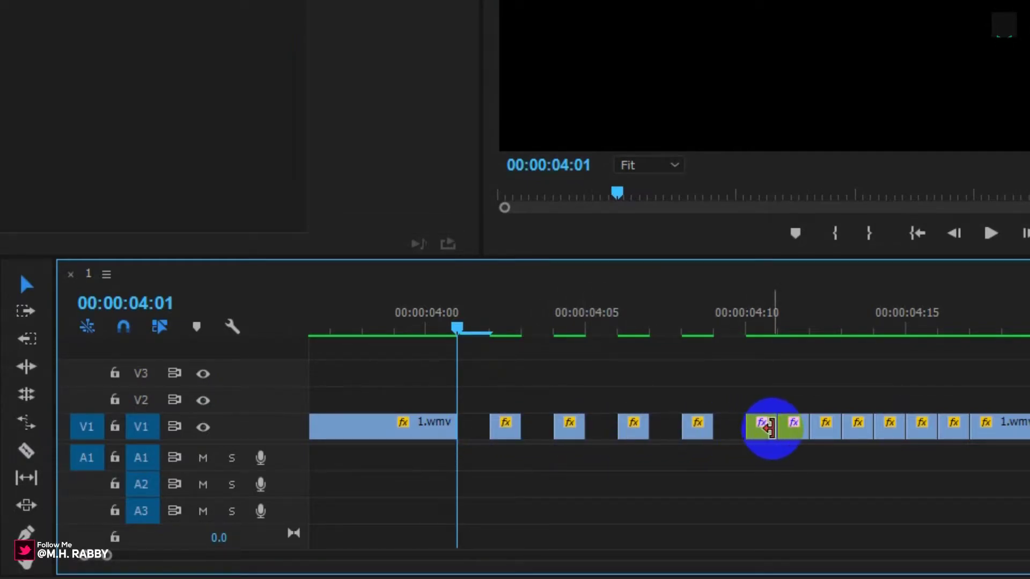
{"action": "key", "text": "Delete"}
{"action": "left_click", "coordinate": [858, 434]}
{"action": "key", "text": "Delete"}
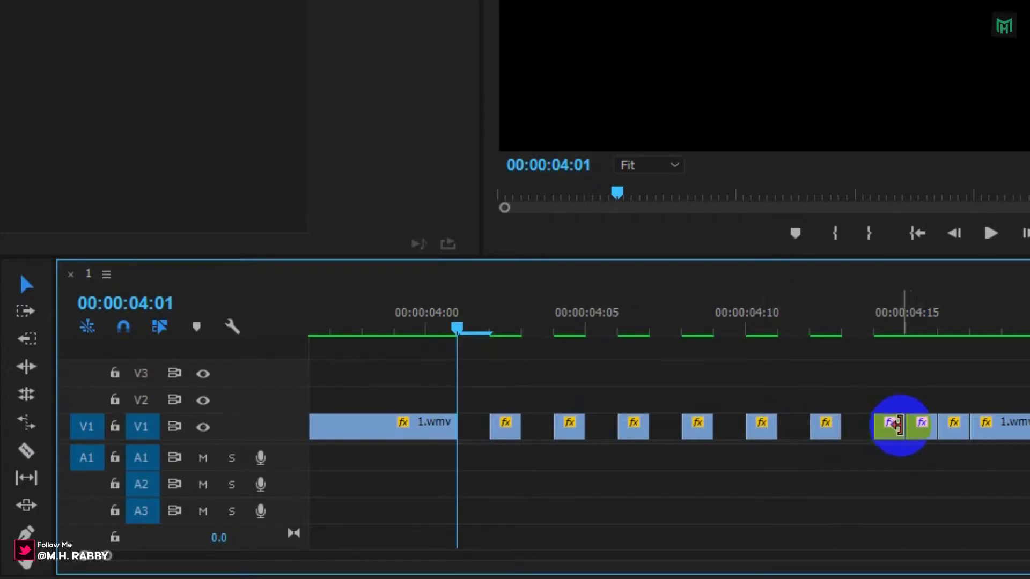
{"action": "left_click", "coordinate": [921, 434]}
{"action": "key", "text": "Delete"}
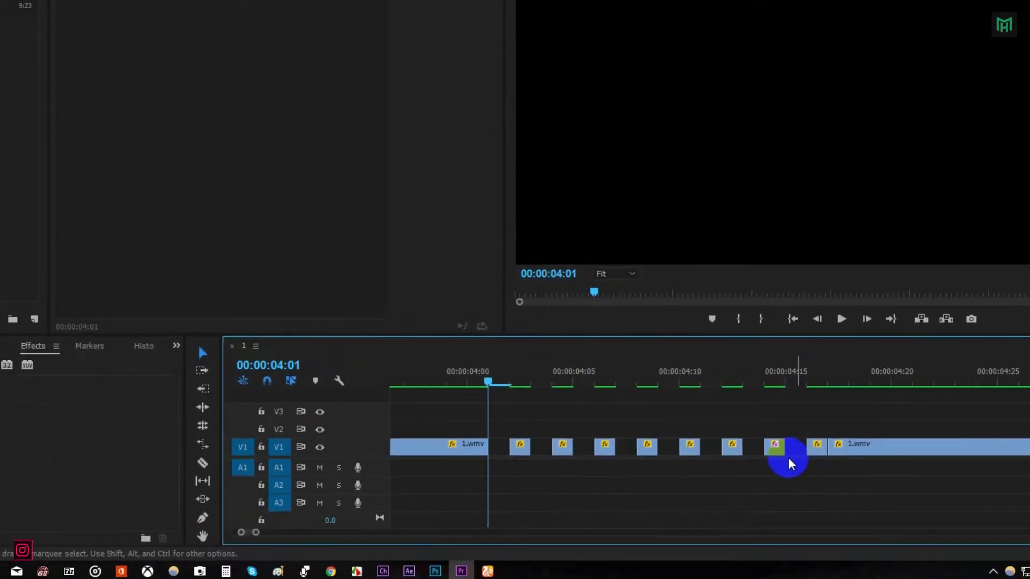
Play the sequence from 00:00:03:29 through the gapped section to preview the flicker.
{"action": "scroll", "coordinate": [624, 485], "scroll_direction": "up", "scroll_amount": 1}
{"action": "scroll", "coordinate": [620, 489], "scroll_direction": "down", "scroll_amount": 1}
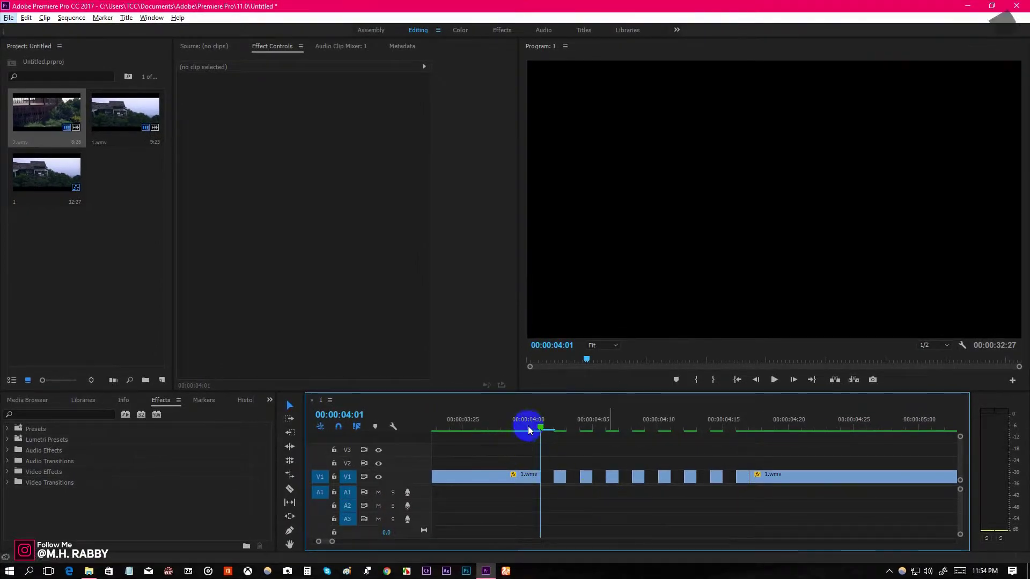
{"action": "left_click_drag", "start_coordinate": [533, 427], "coordinate": [514, 454]}
{"action": "key", "text": "space"}
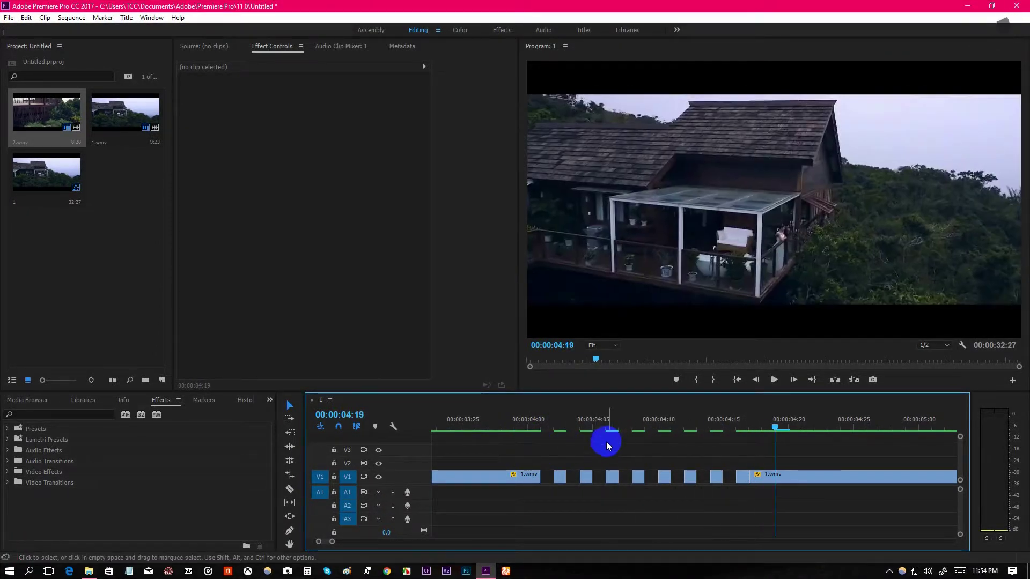
{"action": "key", "text": "ctrl+t"}
{"action": "left_click_drag", "start_coordinate": [625, 434], "coordinate": [528, 437]}
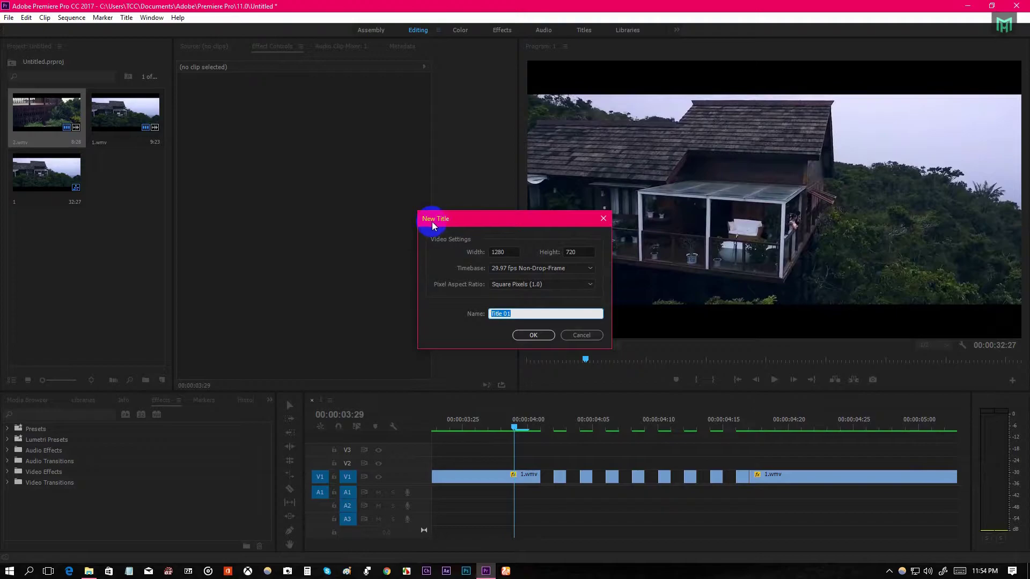
{"action": "left_click", "coordinate": [602, 219]}
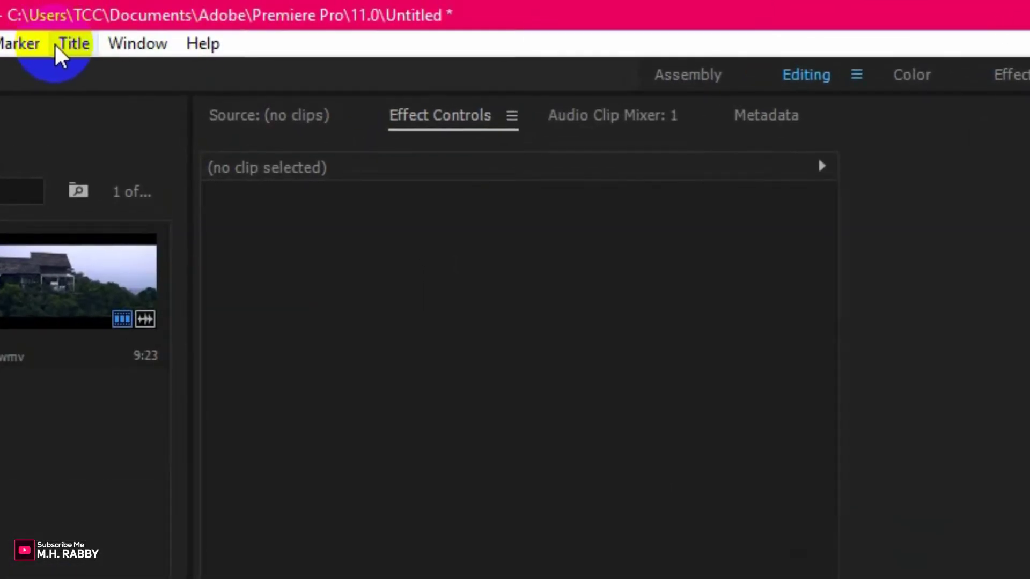
Create a default still title named Title 01 at 1280 x 720, 29.97 fps, with square pixels.
{"action": "left_click", "coordinate": [57, 47]}
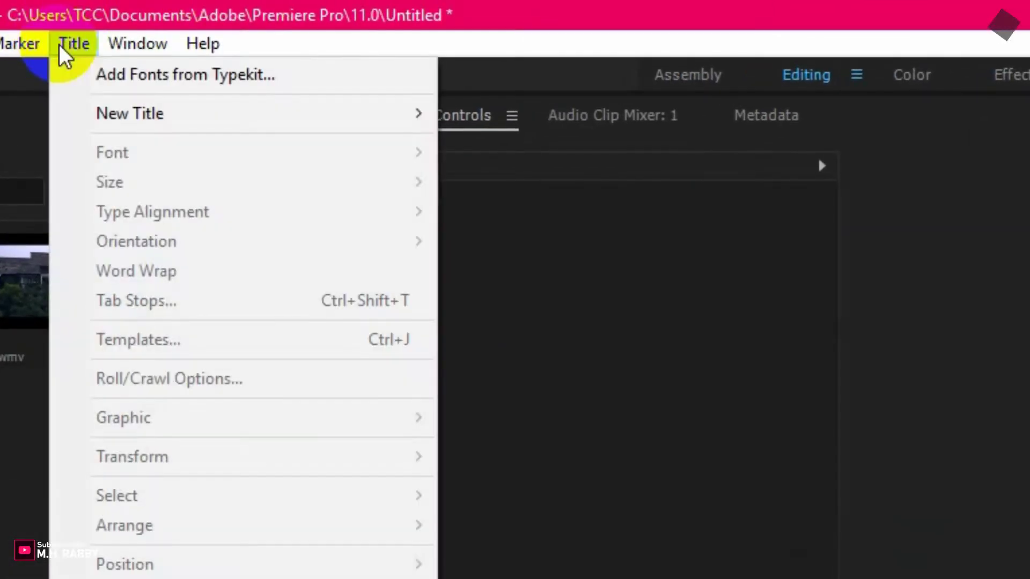
{"action": "mouse_move", "coordinate": [153, 117]}
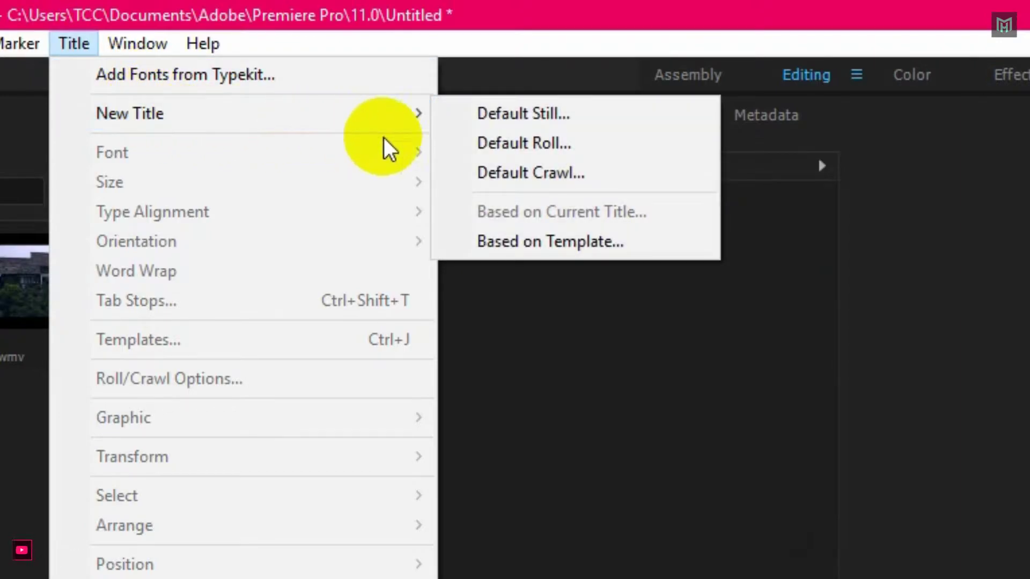
{"action": "left_click", "coordinate": [532, 117]}
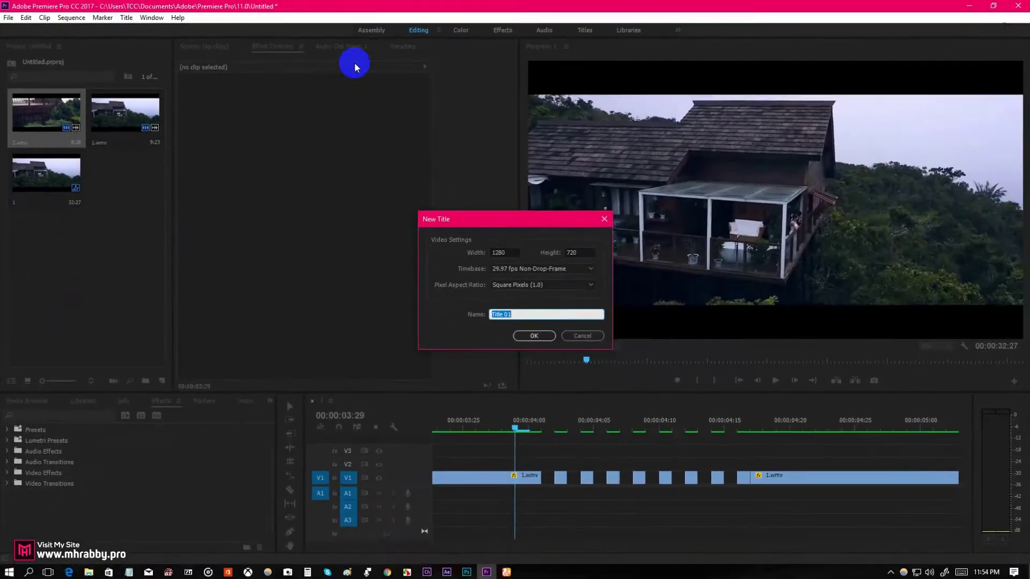
{"action": "left_click", "coordinate": [532, 337]}
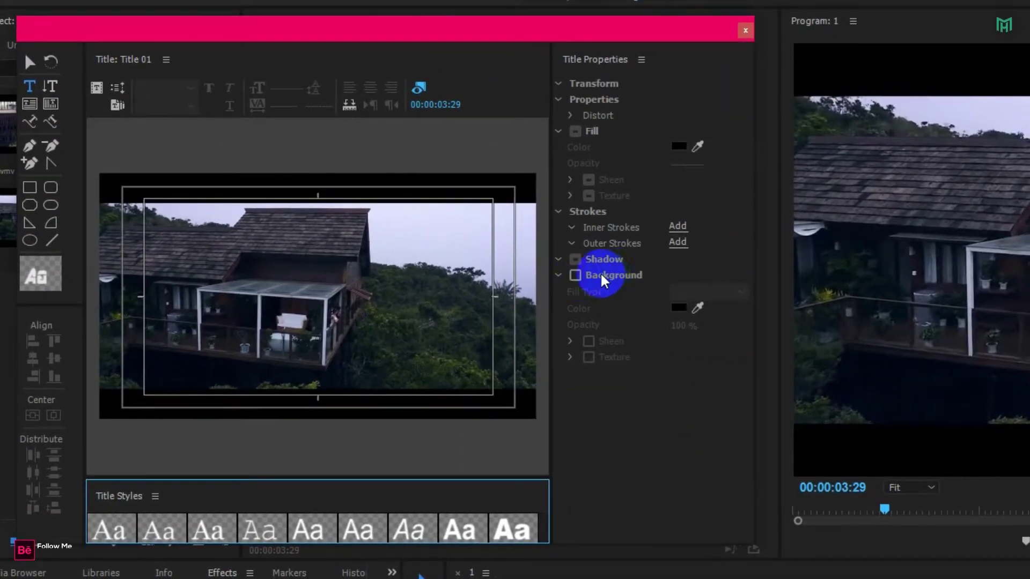
Enable a solid black background at 100% opacity for Title 01 and close the title editor.
{"action": "left_click", "coordinate": [599, 282]}
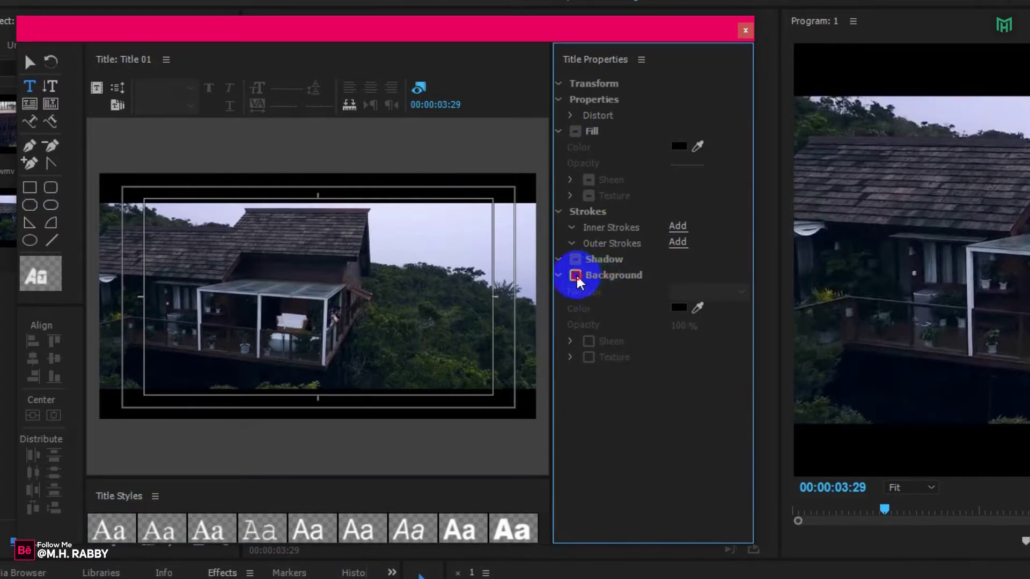
{"action": "left_click", "coordinate": [575, 275]}
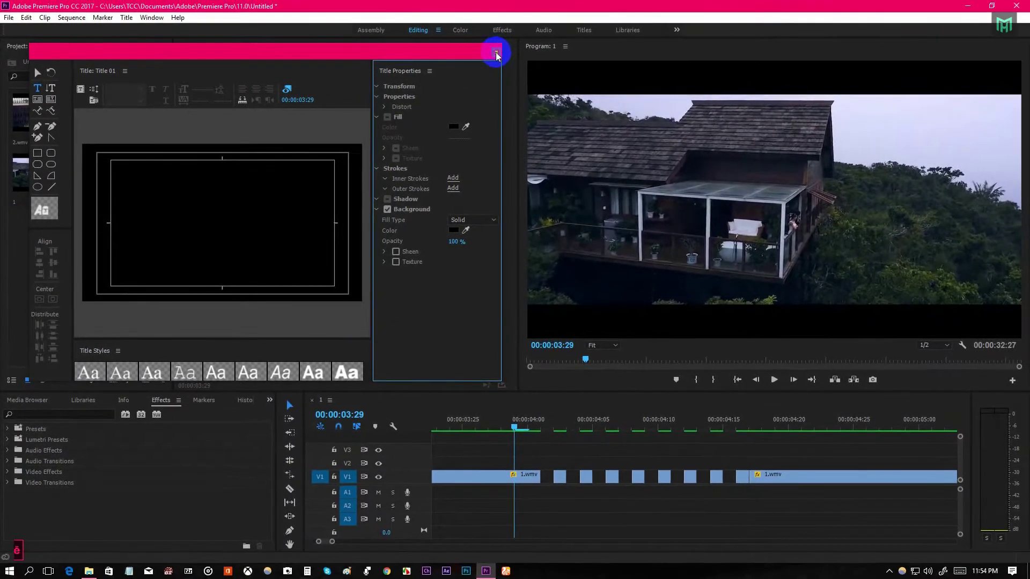
{"action": "left_click", "coordinate": [496, 53]}
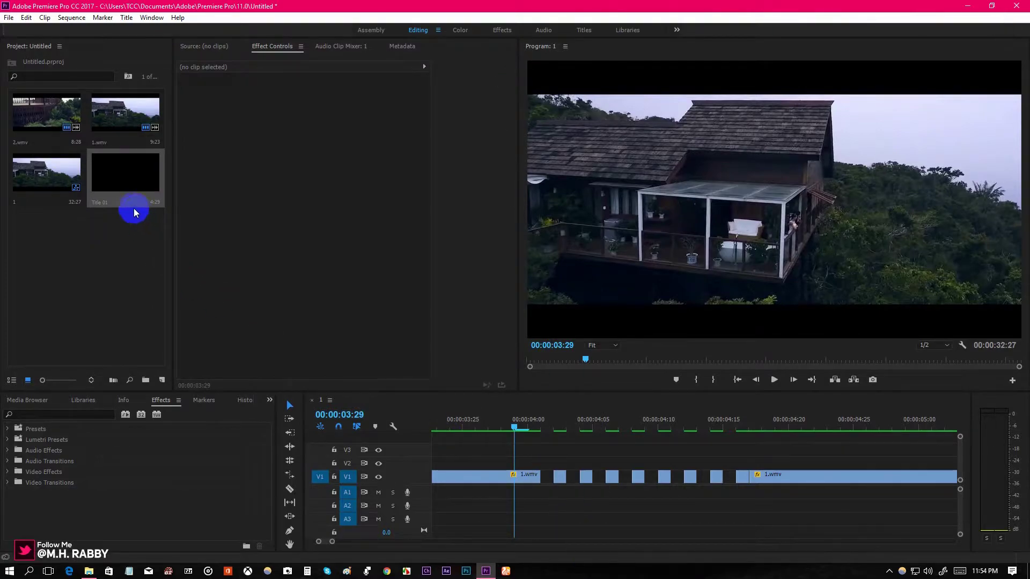
Place Title 01 on track V2 above the one-frame pieces, starting at 00:00:04:01.
{"action": "left_click_drag", "start_coordinate": [461, 375], "coordinate": [541, 464]}
{"action": "left_click", "coordinate": [705, 459]}
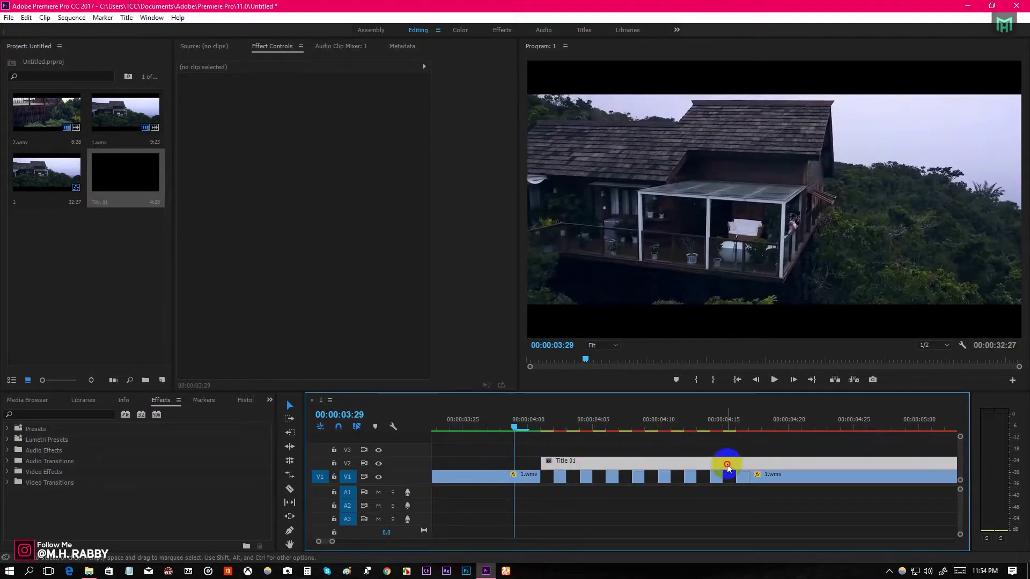
Cut Title 01 on V2 at 00:00:04:16, where the one-frame section ends, and delete the remainder after the cut.
{"action": "left_click", "coordinate": [296, 489]}
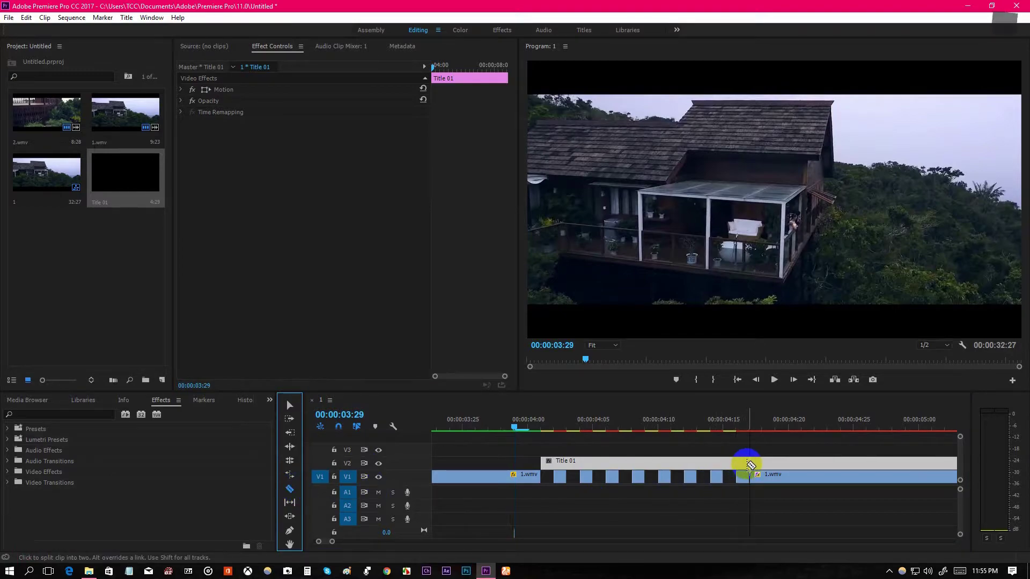
{"action": "left_click", "coordinate": [737, 463]}
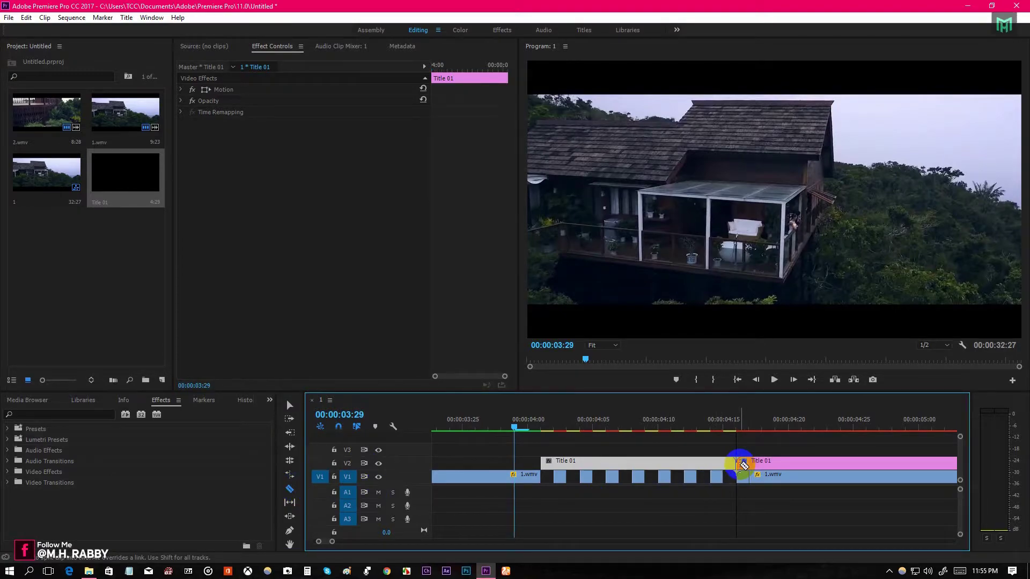
{"action": "key", "text": "v"}
{"action": "left_click", "coordinate": [769, 461]}
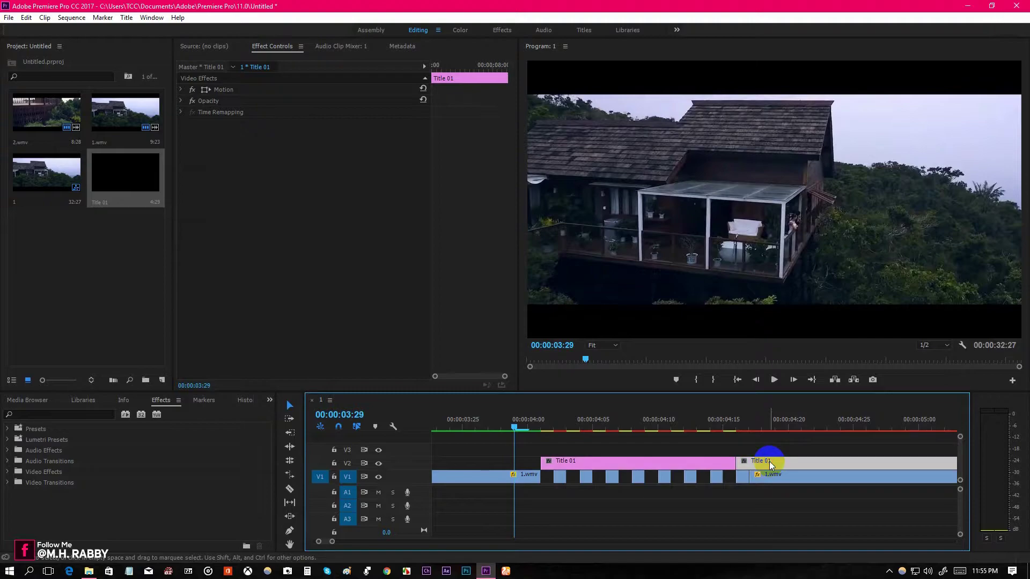
{"action": "key", "text": "Delete"}
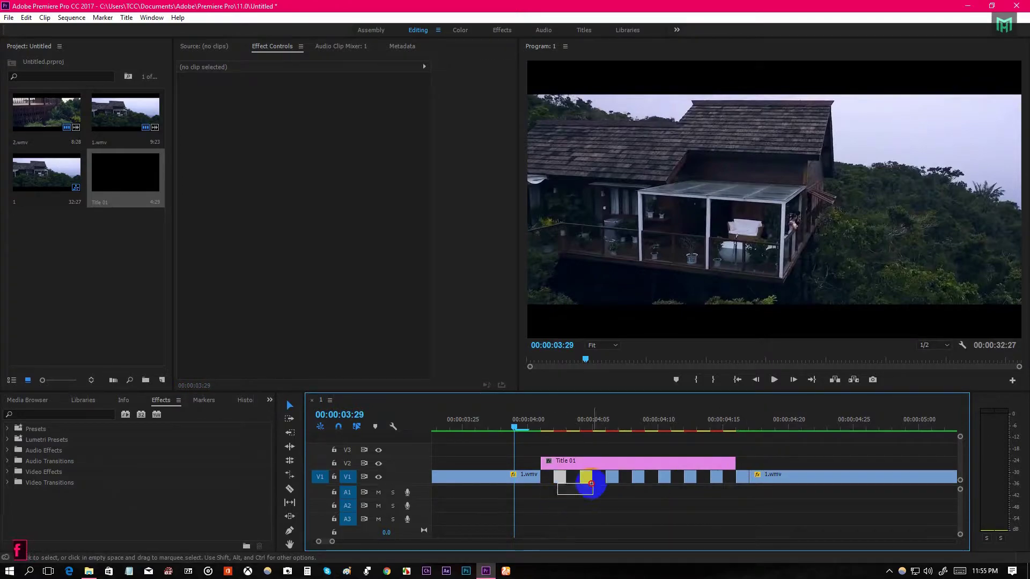
Move all seven one-frame pieces from V1 to V3 above Title 01 and play the section from about 00:00:04:01.
{"action": "left_click_drag", "start_coordinate": [591, 483], "coordinate": [715, 452]}
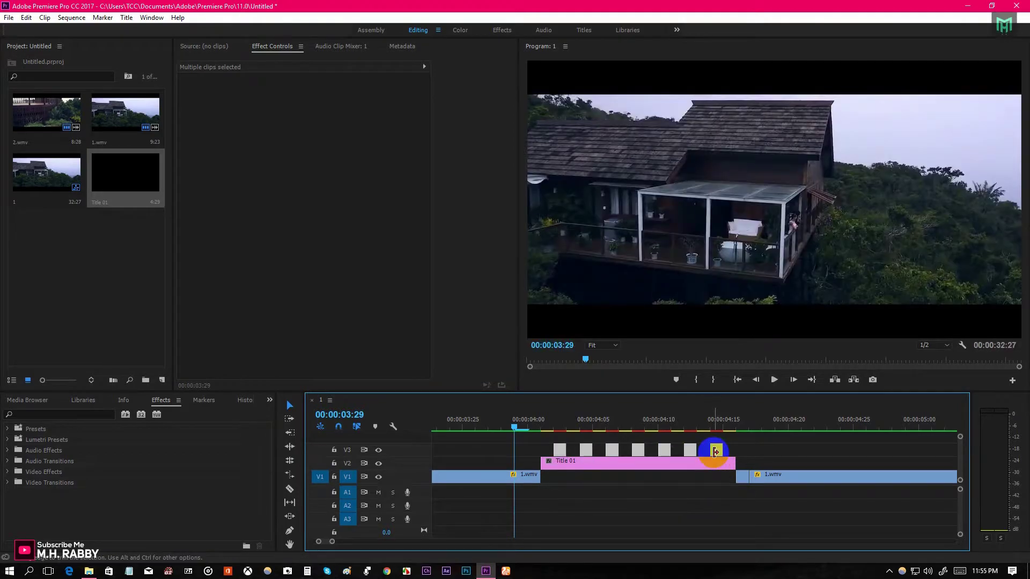
{"action": "key", "text": "space"}
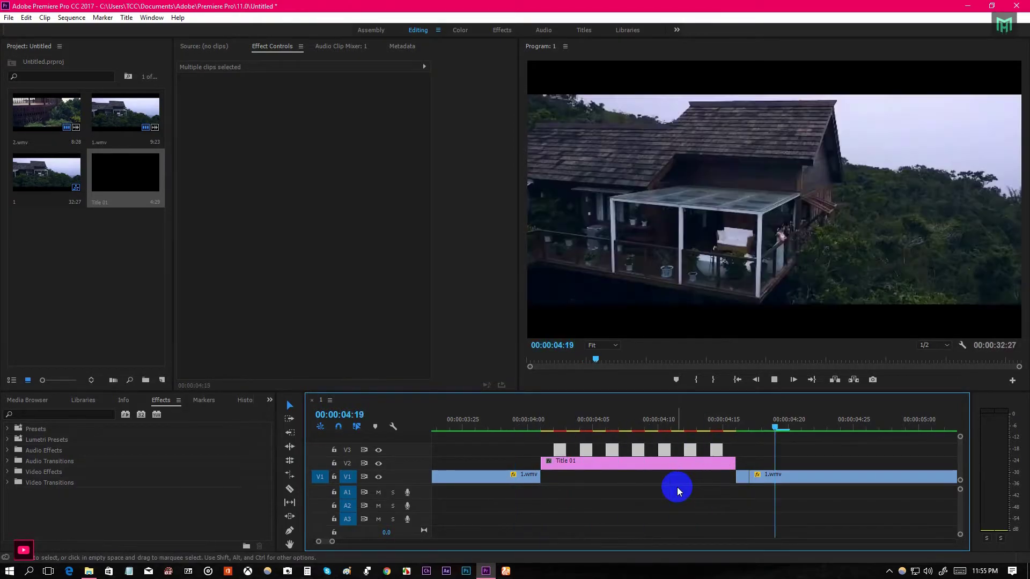
{"action": "left_click", "coordinate": [540, 422]}
{"action": "key", "text": "space"}
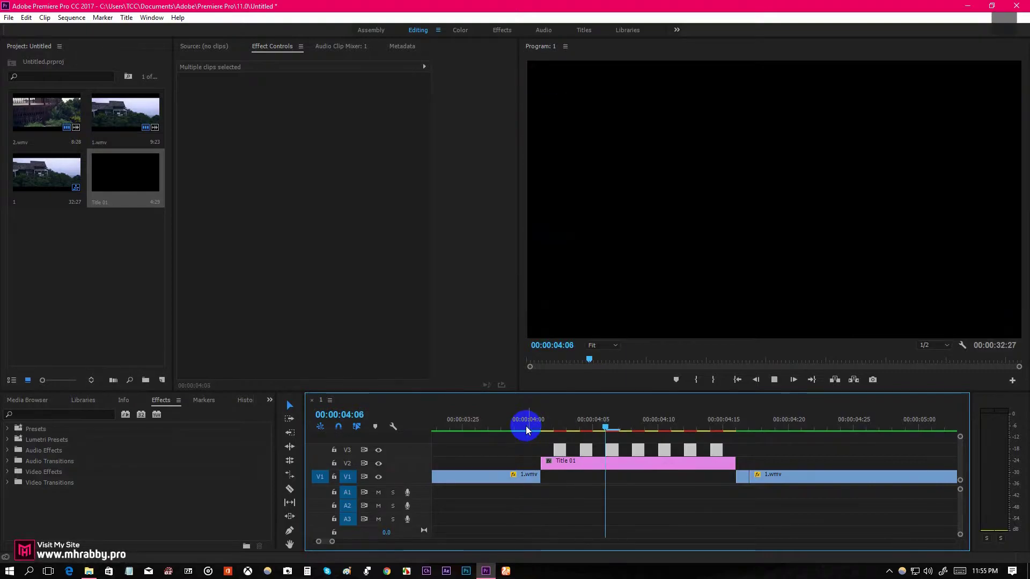
Change Title 01's background color to white (FFFFFF) and close the title editor.
{"action": "double_click", "coordinate": [586, 462]}
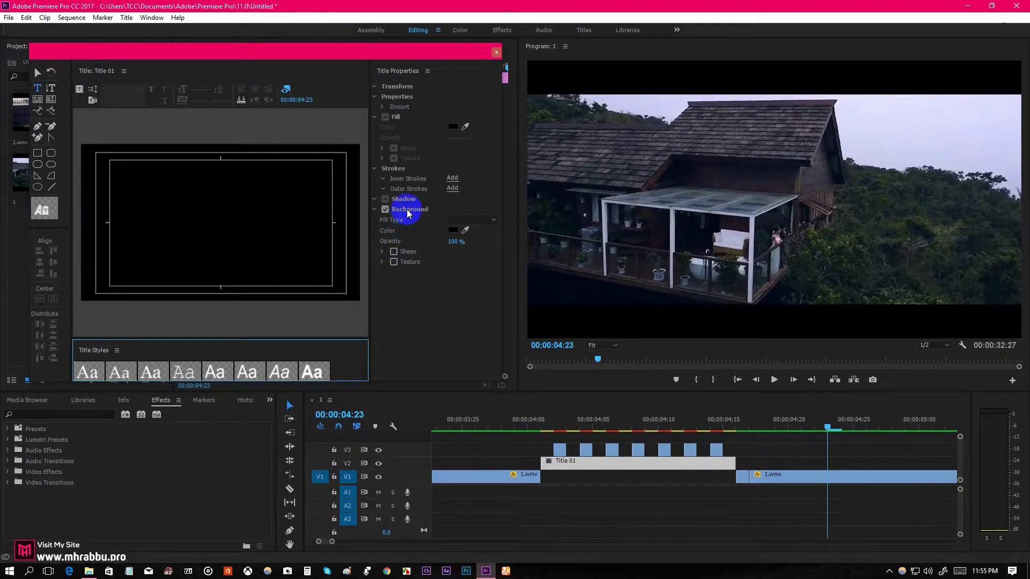
{"action": "left_click", "coordinate": [407, 213]}
{"action": "left_click", "coordinate": [453, 231]}
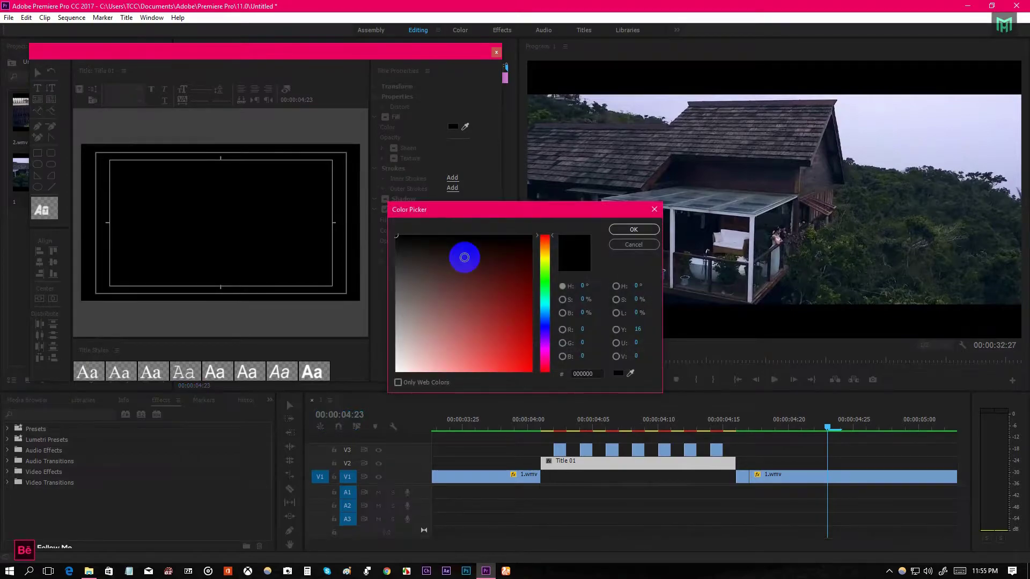
{"action": "left_click", "coordinate": [631, 230]}
{"action": "left_click", "coordinate": [496, 55]}
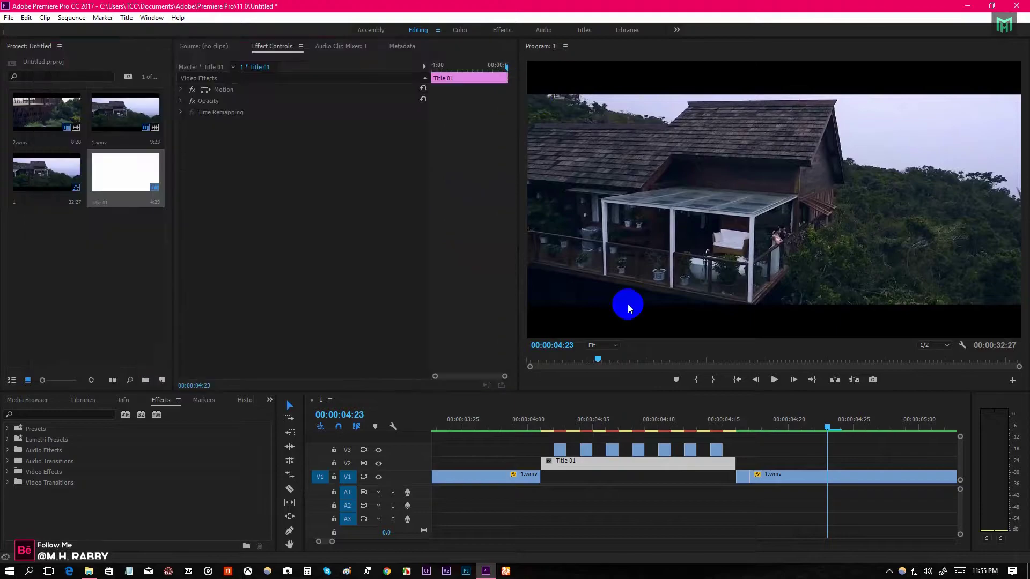
Play the flicker section twice from just before Title 01 to preview the white flashes.
{"action": "left_click", "coordinate": [528, 425]}
{"action": "key", "text": "space"}
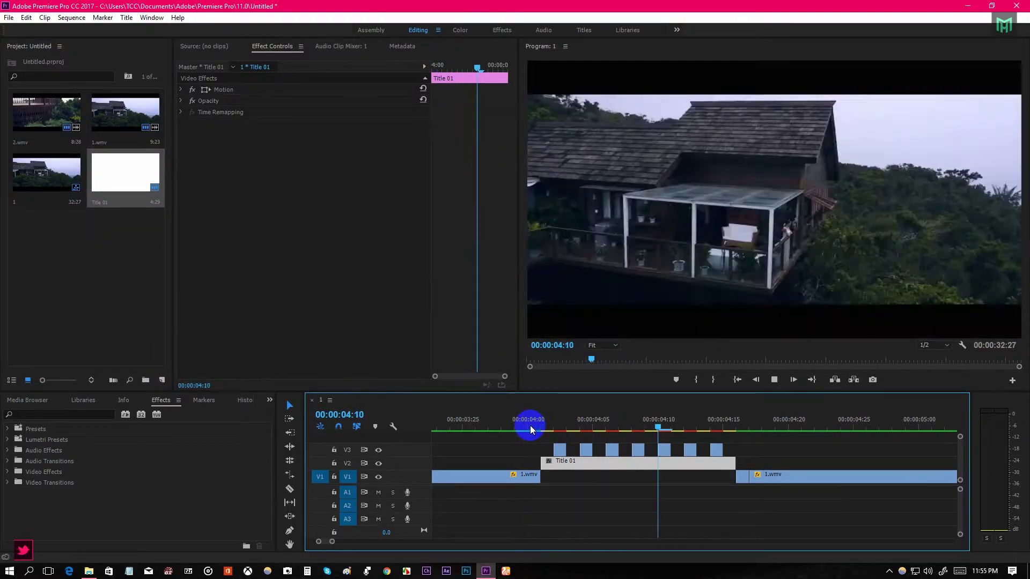
{"action": "key", "text": "space"}
{"action": "left_click_drag", "start_coordinate": [528, 429], "coordinate": [471, 426]}
{"action": "key", "text": "space"}
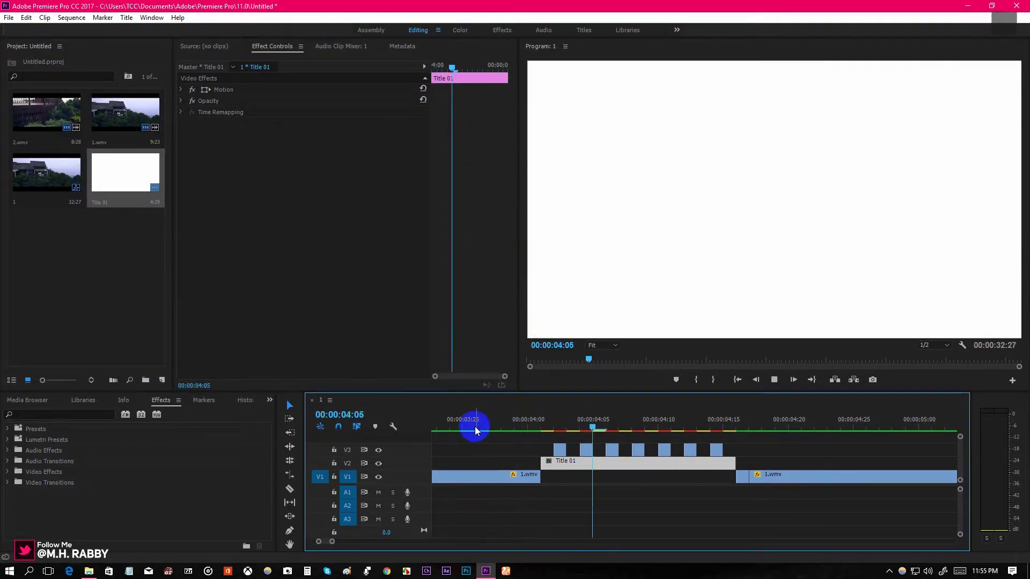
{"action": "key", "text": "space"}
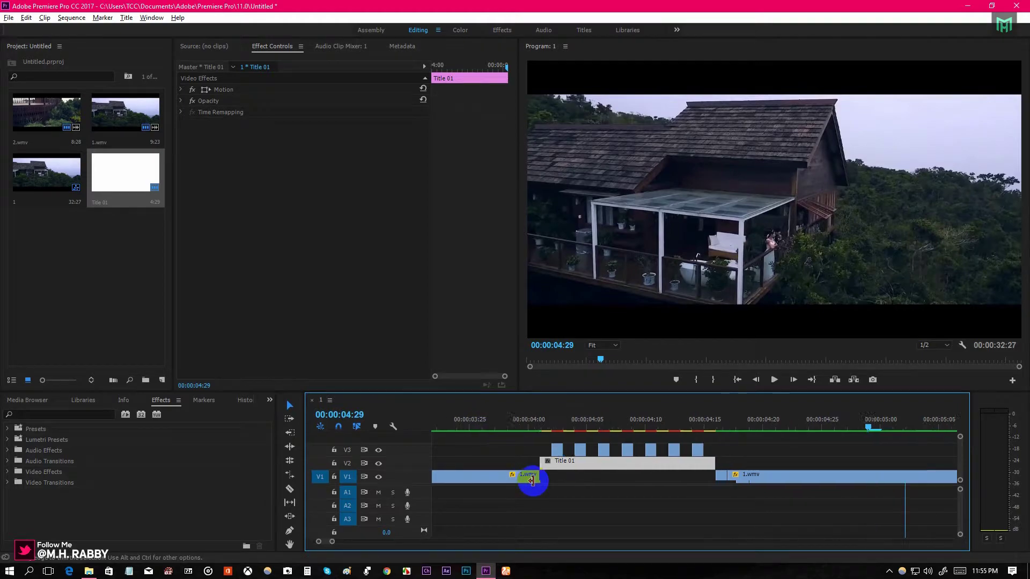
Play the sequence from its start through the flicker, and replay from just before Title 01.
{"action": "key", "text": "minus"}
{"action": "key", "text": "minus"}
{"action": "left_click_drag", "start_coordinate": [469, 423], "coordinate": [429, 429]}
{"action": "key", "text": "space"}
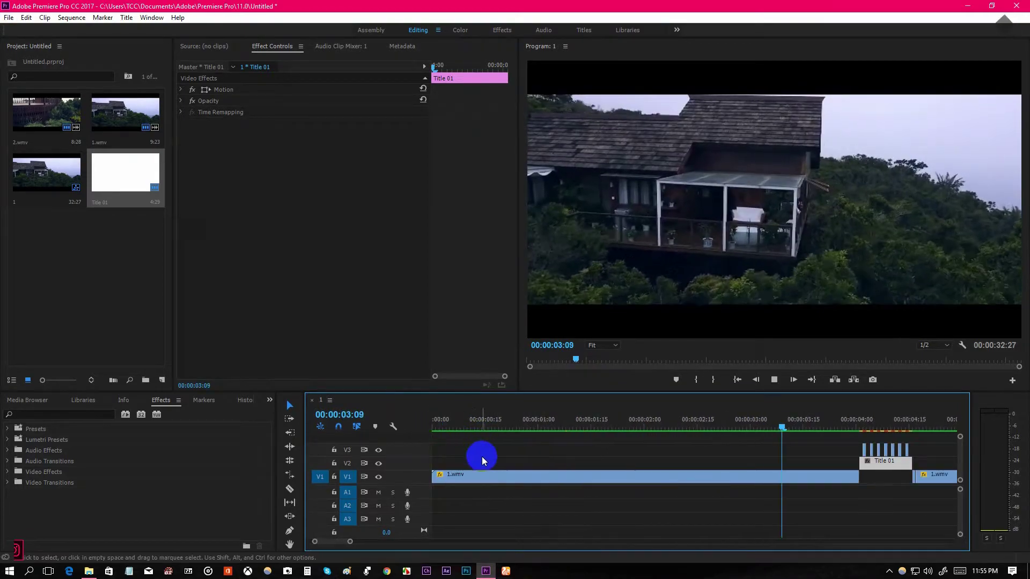
{"action": "key", "text": "space"}
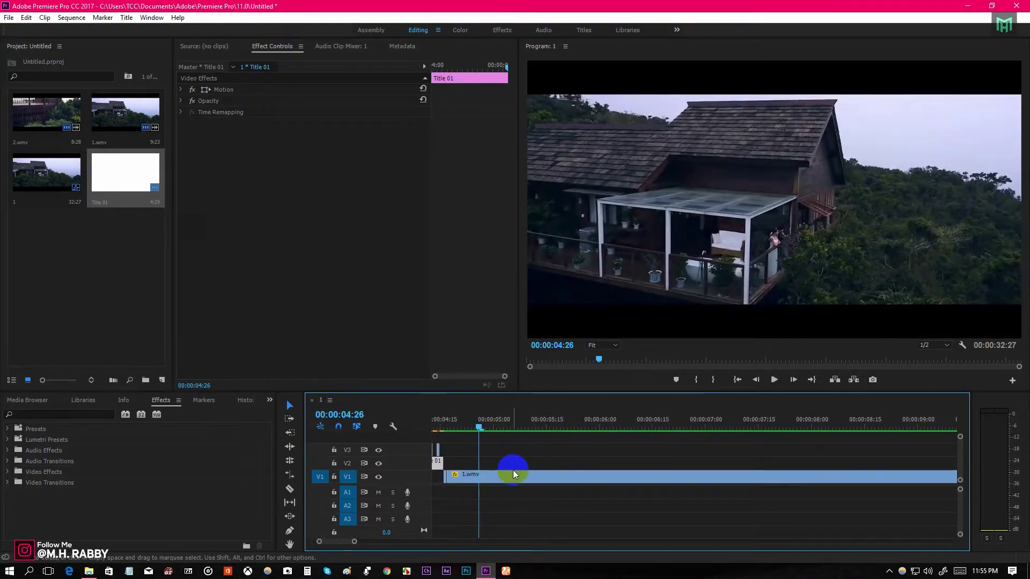
{"action": "scroll", "coordinate": [561, 484], "scroll_direction": "up", "scroll_amount": 5}
{"action": "left_click_drag", "start_coordinate": [561, 429], "coordinate": [559, 455]}
{"action": "key", "text": "space"}
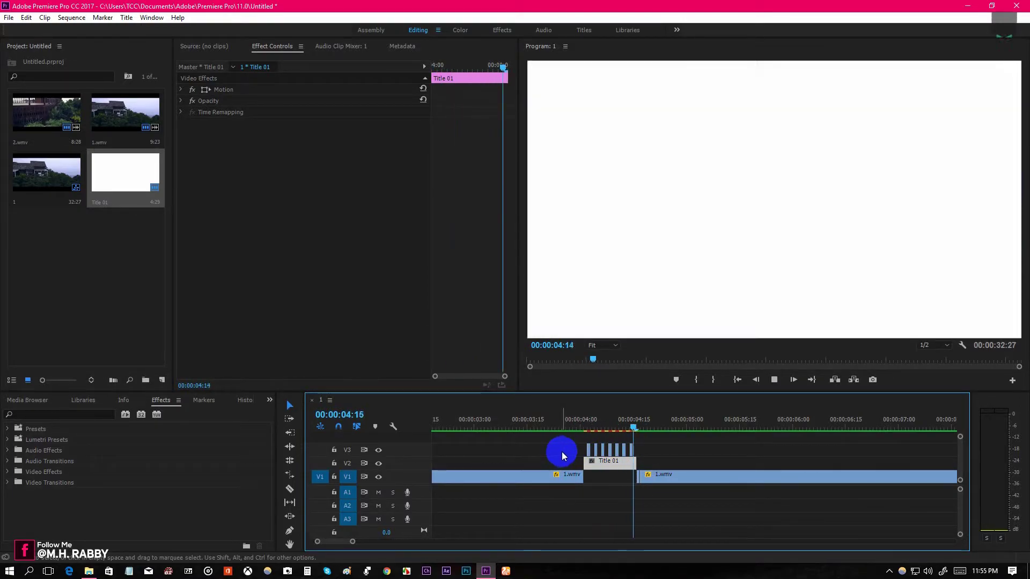
{"action": "key", "text": "space"}
Delete all the 1.wmv pieces that make up the flicker section together with Title 01 from the timeline.
{"action": "scroll", "coordinate": [611, 473], "scroll_direction": "down", "scroll_amount": 7}
{"action": "scroll", "coordinate": [613, 471], "scroll_direction": "down", "scroll_amount": 9}
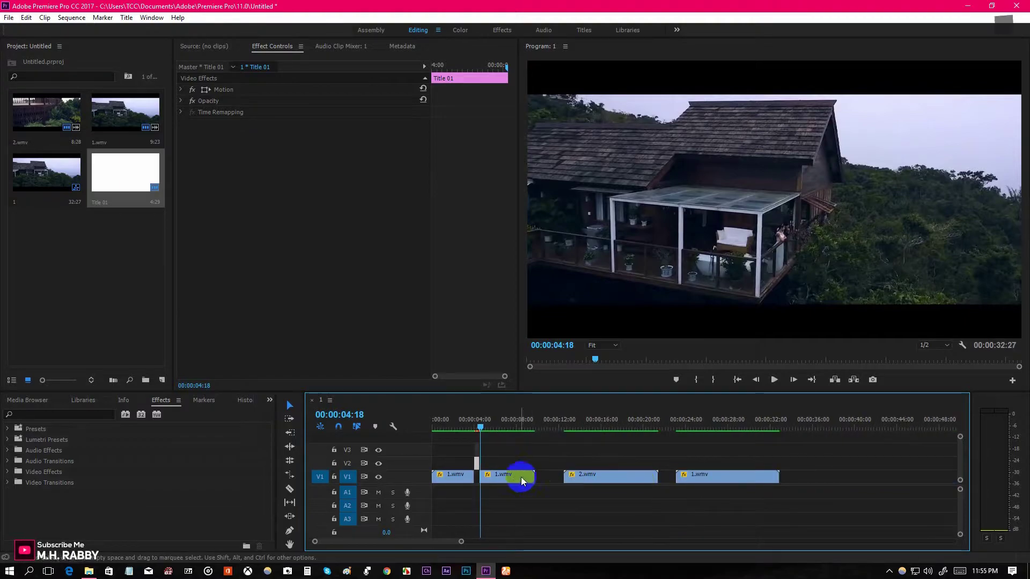
{"action": "scroll", "coordinate": [458, 475], "scroll_direction": "up", "scroll_amount": 9}
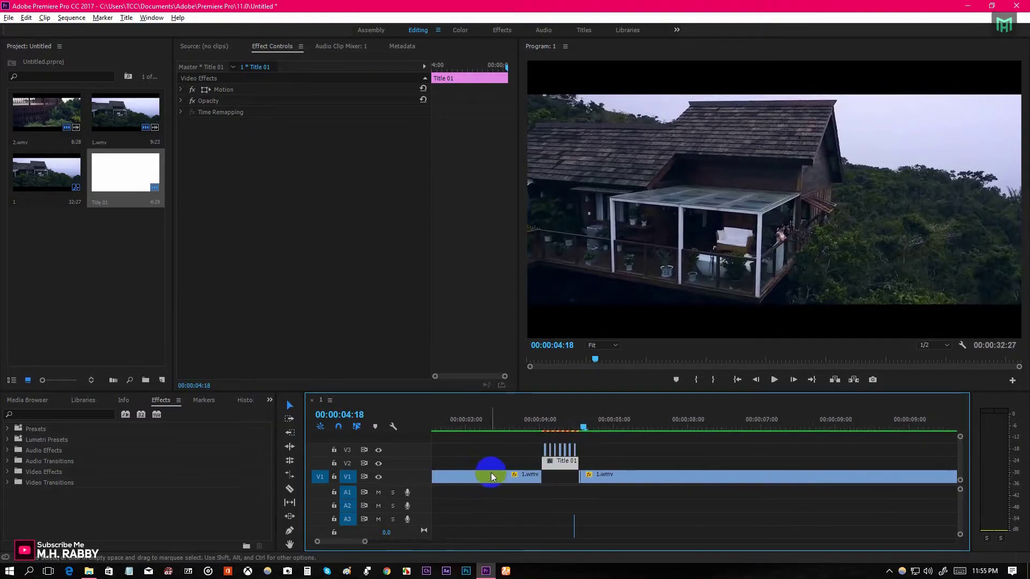
{"action": "left_click", "coordinate": [697, 478]}
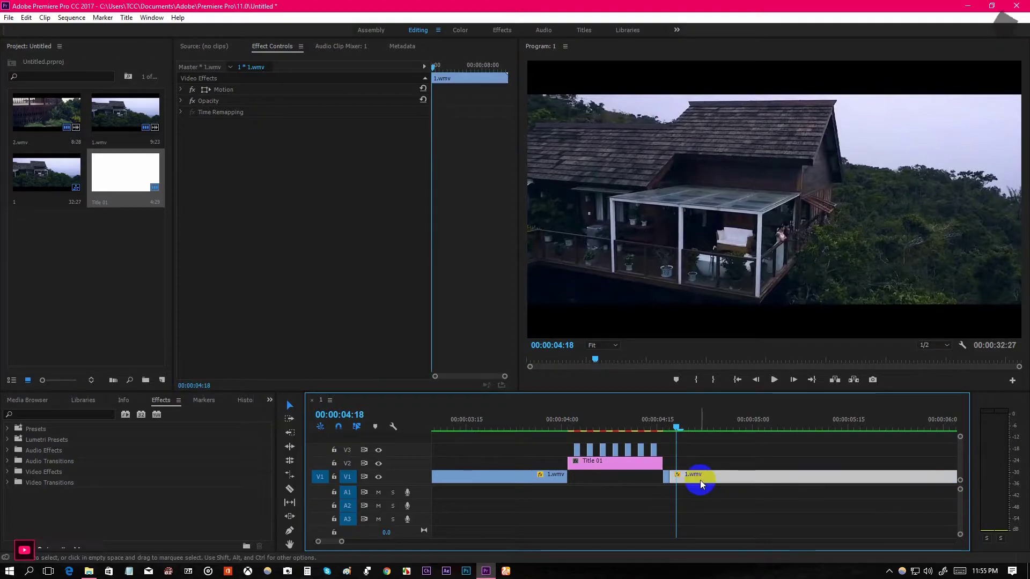
{"action": "left_click_drag", "start_coordinate": [531, 511], "coordinate": [741, 445]}
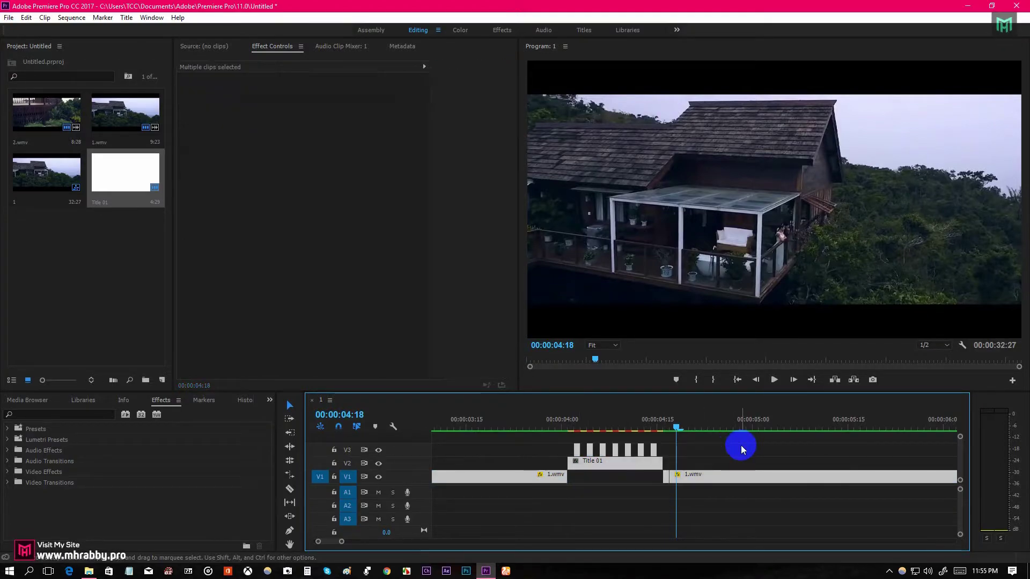
{"action": "key", "text": "Delete"}
Move the 2.wmv clip on V1 earlier, into the emptied space near the start of the sequence.
{"action": "key", "text": "minus"}
{"action": "key", "text": "minus"}
{"action": "key", "text": "minus"}
{"action": "key", "text": "minus"}
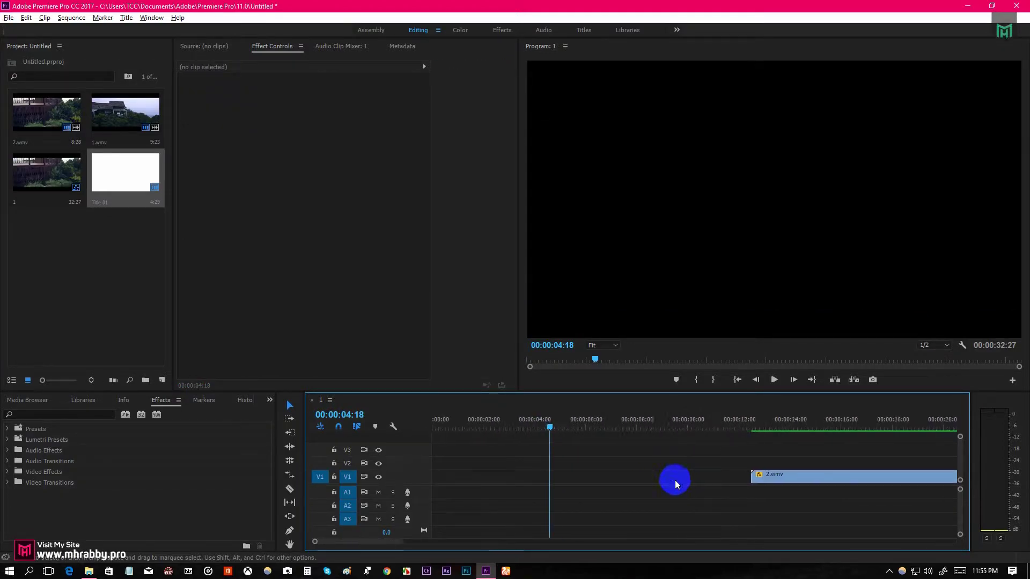
{"action": "left_click", "coordinate": [702, 481]}
{"action": "left_click_drag", "start_coordinate": [702, 481], "coordinate": [501, 482]}
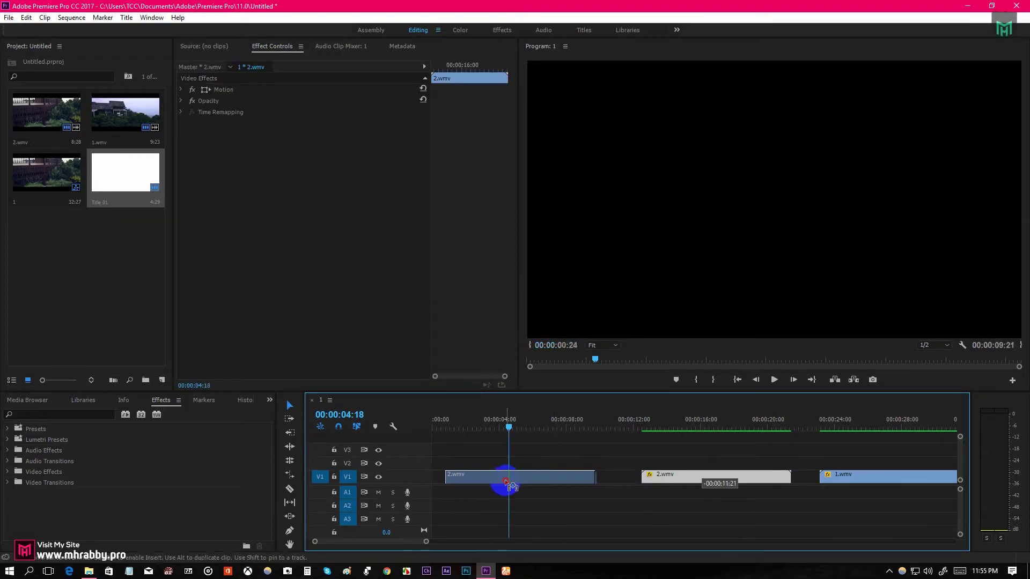
Split the 2.wmv clip at 00:00:02:29 and again shortly before 00:00:05:00, and play the middle piece.
{"action": "key", "text": "equal"}
{"action": "key", "text": "equal"}
{"action": "key", "text": "equal"}
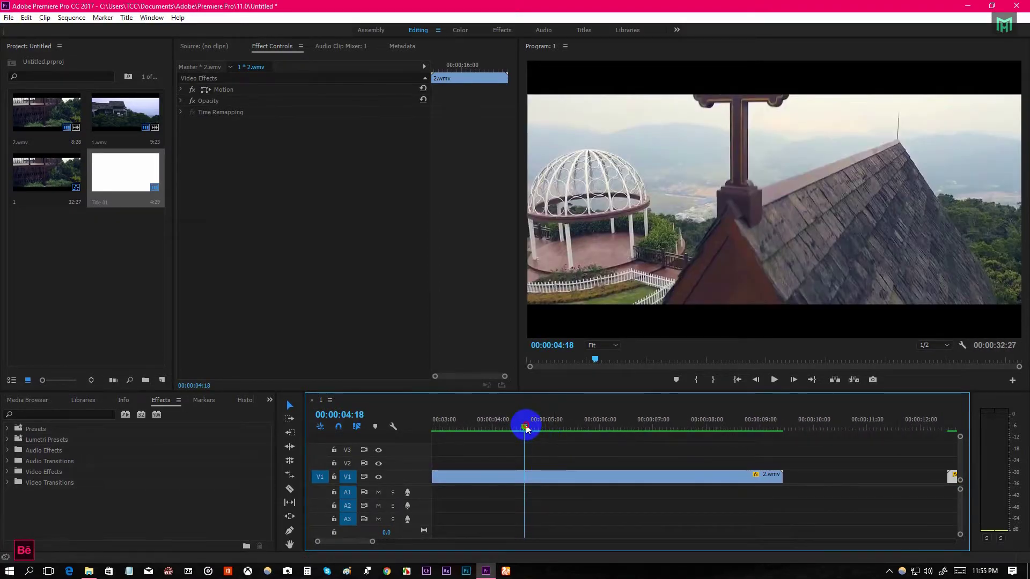
{"action": "left_click_drag", "start_coordinate": [526, 427], "coordinate": [471, 441]}
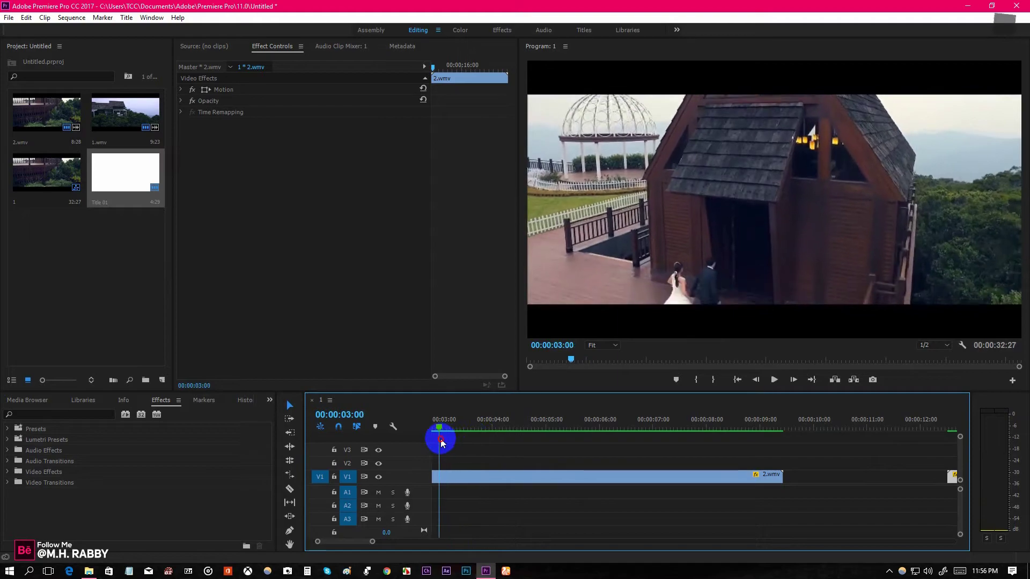
{"action": "left_click_drag", "start_coordinate": [441, 440], "coordinate": [439, 441]}
{"action": "scroll", "coordinate": [511, 485], "scroll_direction": "up", "scroll_amount": 2}
{"action": "left_click", "coordinate": [536, 480]}
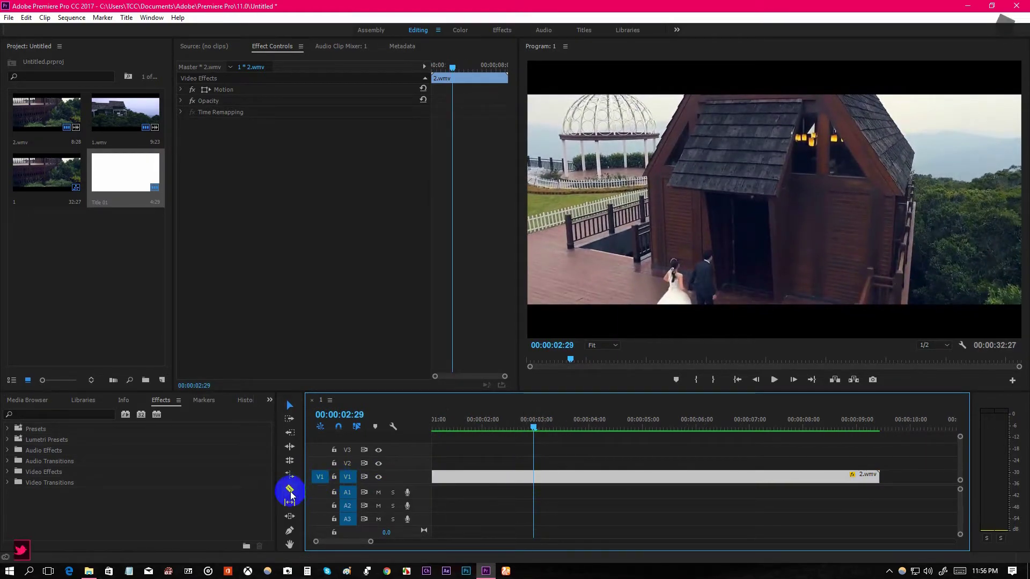
{"action": "left_click", "coordinate": [290, 494]}
{"action": "left_click", "coordinate": [534, 477]}
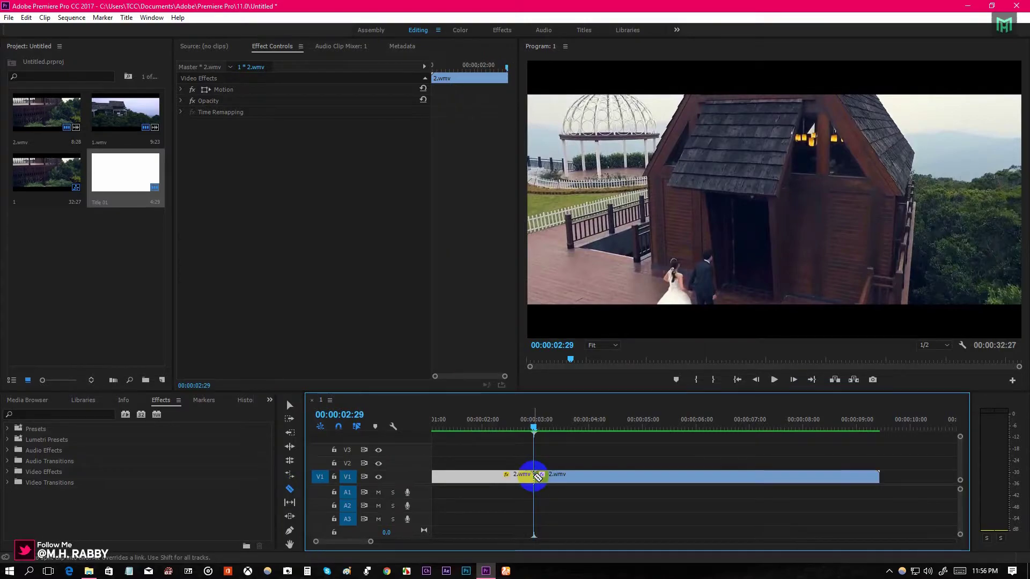
{"action": "left_click", "coordinate": [630, 477]}
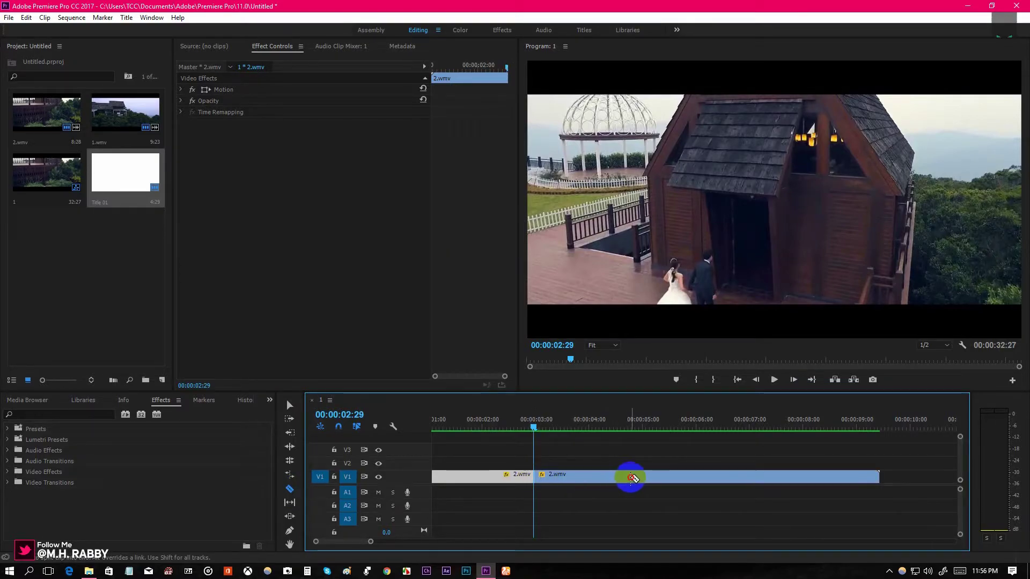
{"action": "key", "text": "space"}
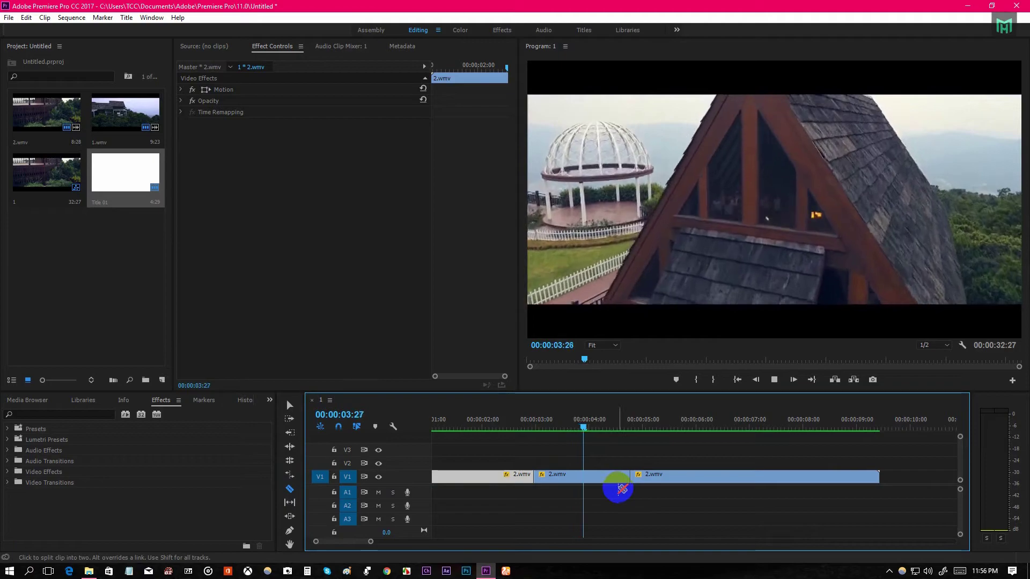
{"action": "key", "text": "space"}
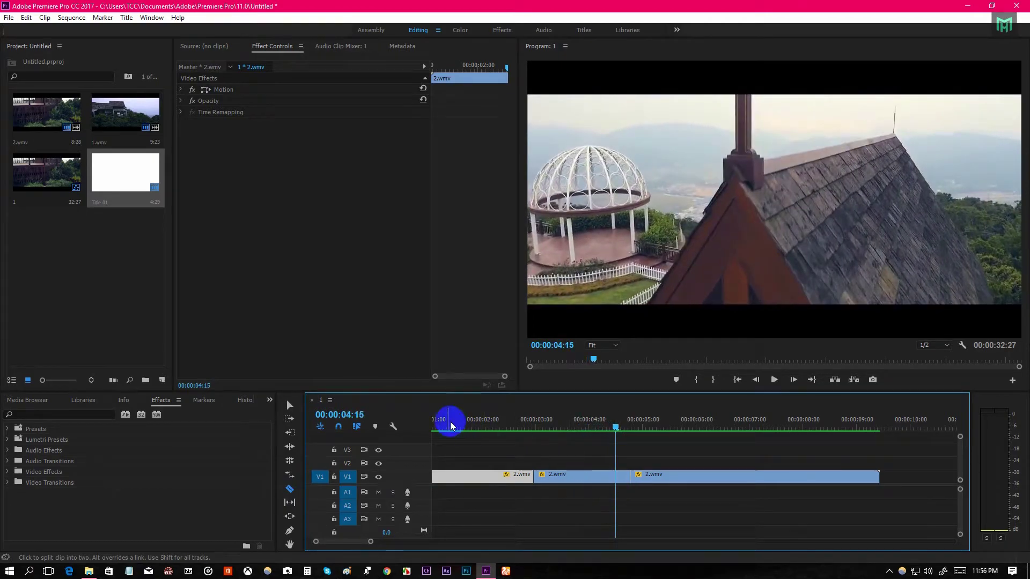
Find the Strobe Light video effect and apply it to the middle piece of 2.wmv.
{"action": "left_click", "coordinate": [289, 406]}
{"action": "left_click", "coordinate": [553, 469]}
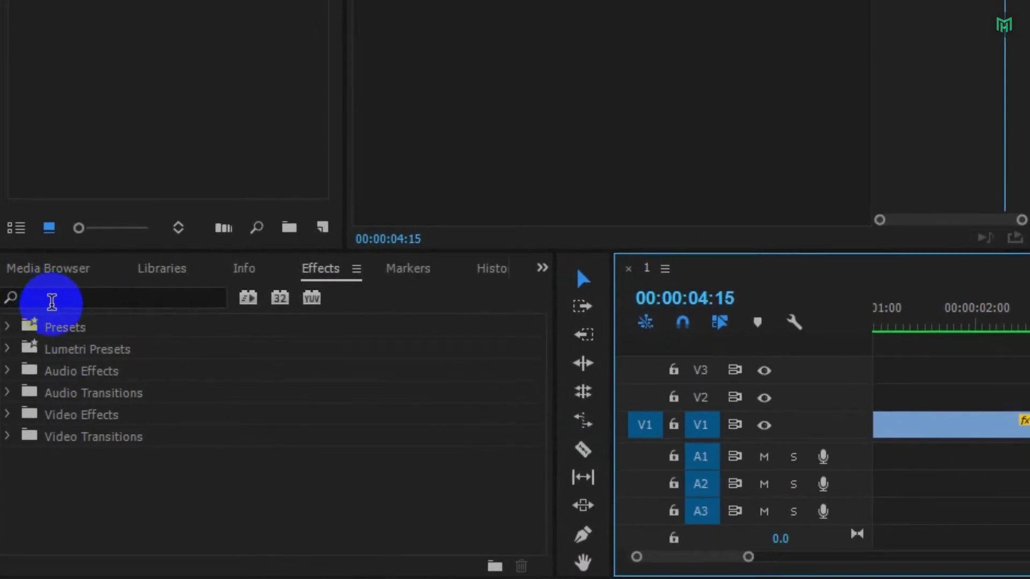
{"action": "left_click", "coordinate": [55, 307]}
{"action": "left_click", "coordinate": [51, 296]}
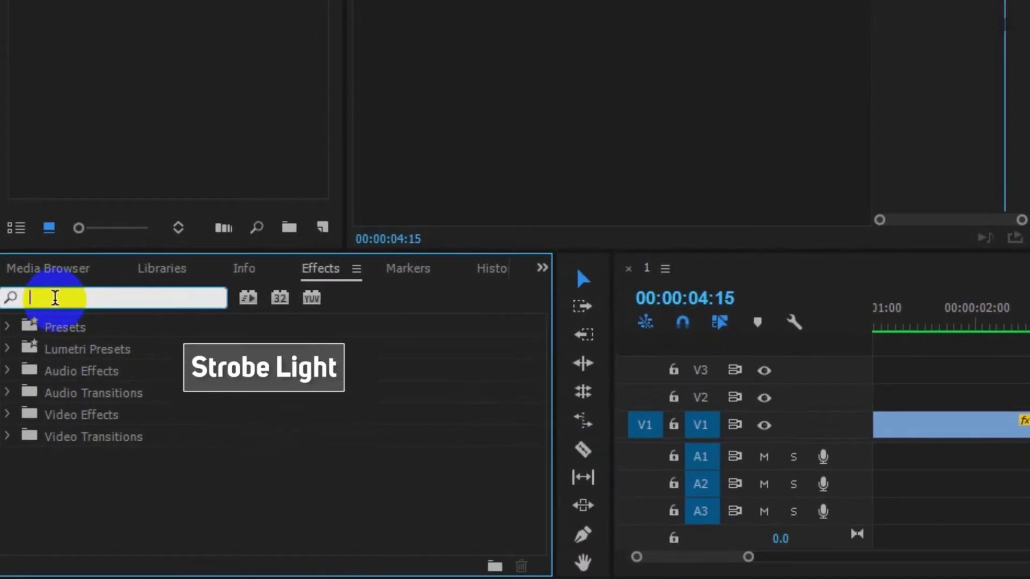
{"action": "type", "text": "S"}
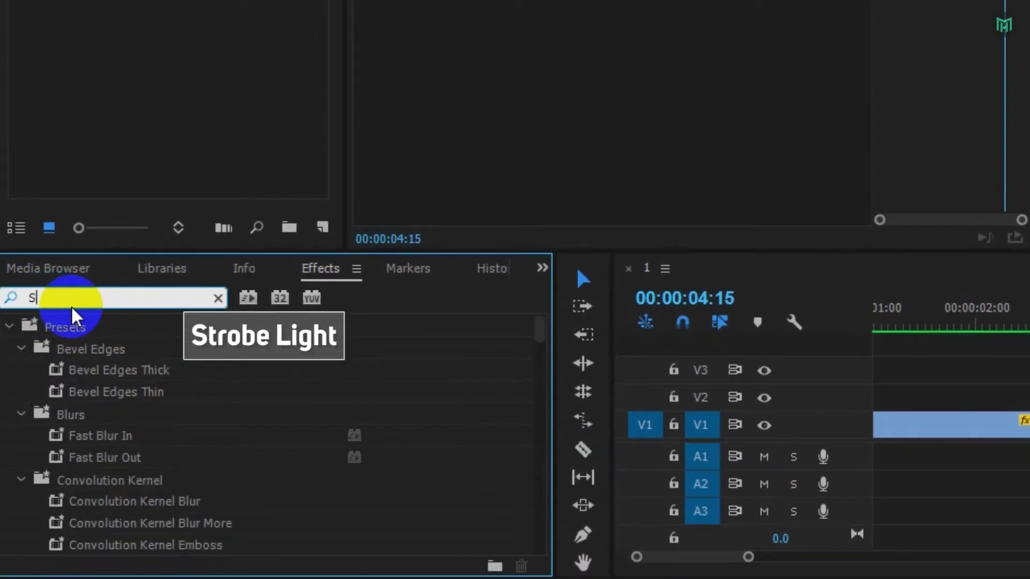
{"action": "type", "text": "trobe Light"}
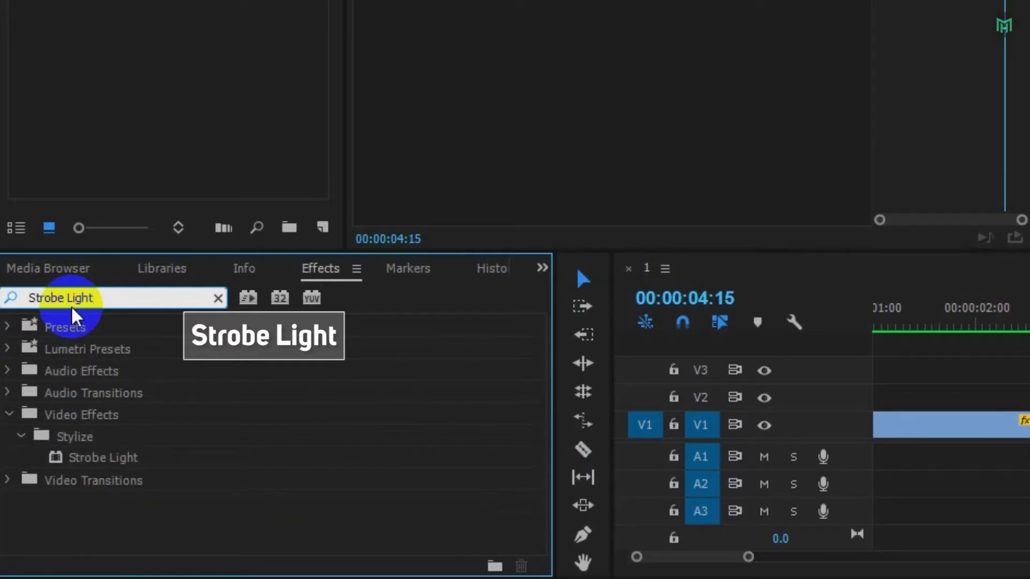
{"action": "left_click", "coordinate": [83, 458]}
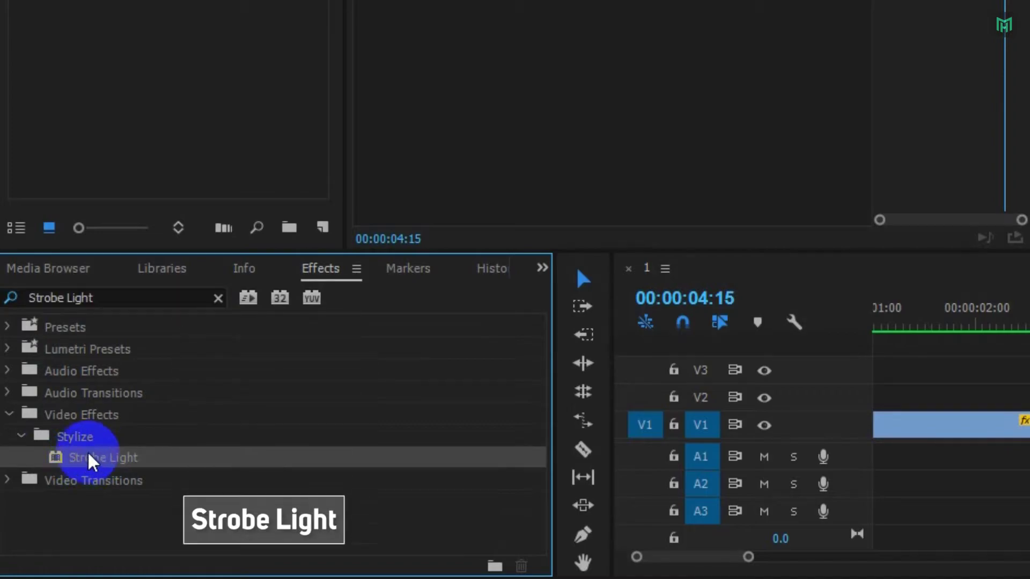
{"action": "left_click_drag", "start_coordinate": [87, 459], "coordinate": [567, 474]}
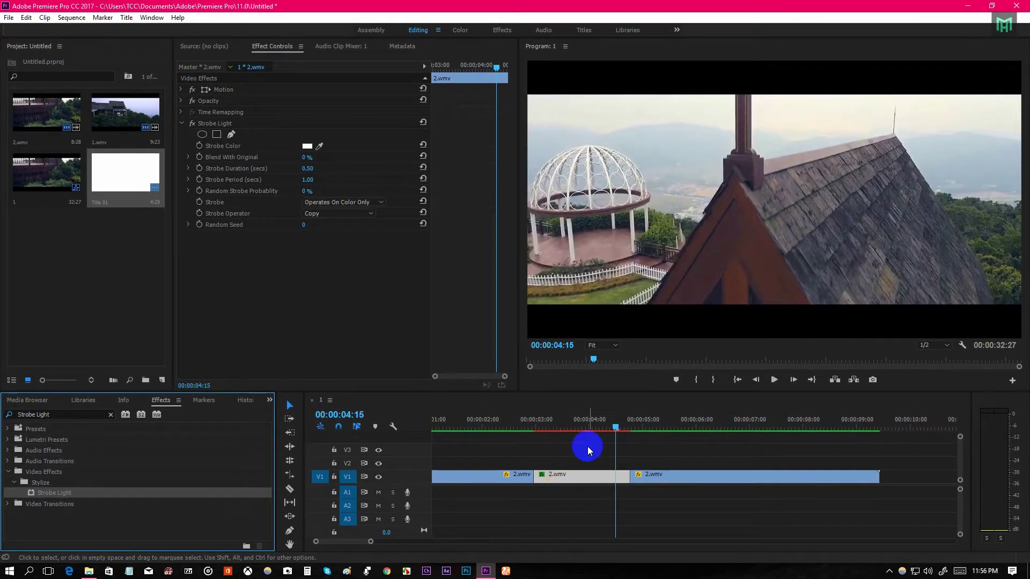
Set the Strobe Light effect's Strobe Duration to 0.03 and its Strobe Period to 0.06 seconds on the middle 2.wmv piece.
{"action": "left_click_drag", "start_coordinate": [591, 427], "coordinate": [585, 428]}
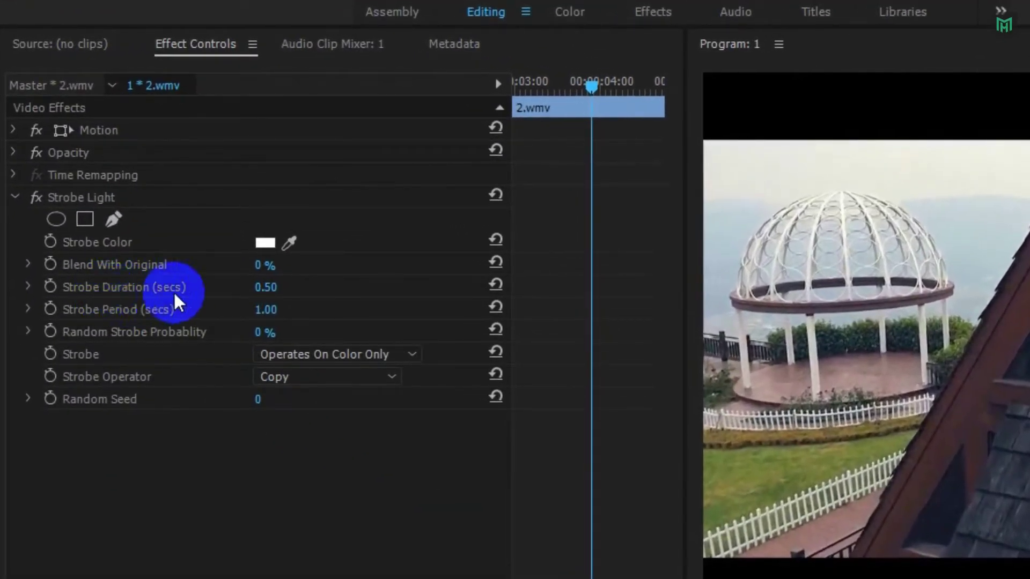
{"action": "left_click", "coordinate": [266, 288]}
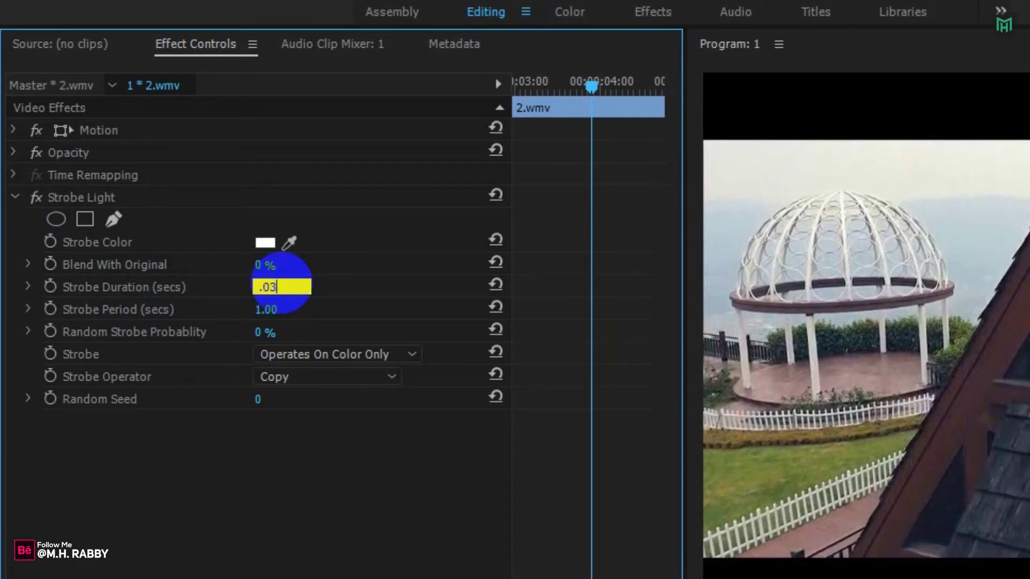
{"action": "key", "text": "Return"}
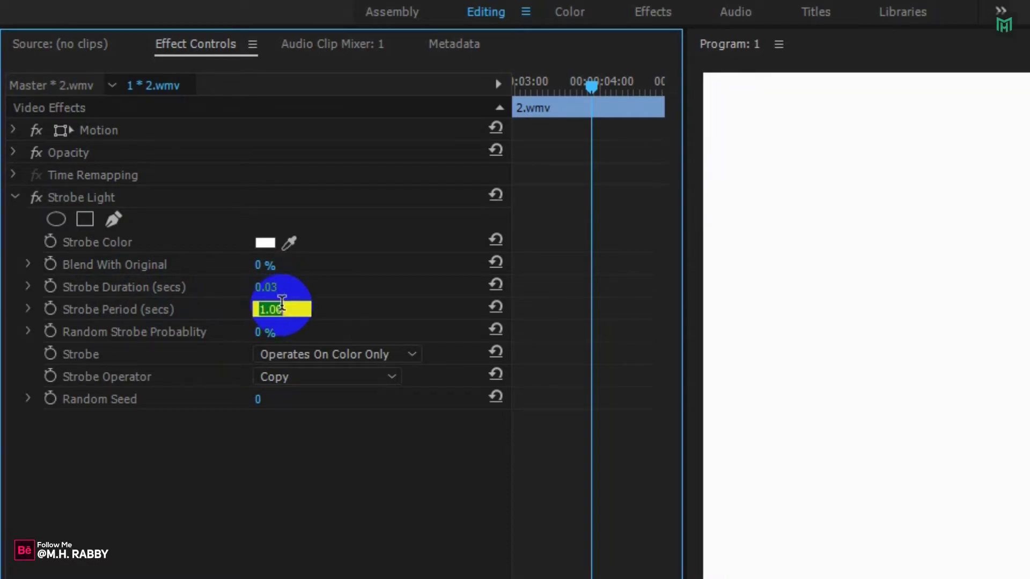
{"action": "key", "text": "Return"}
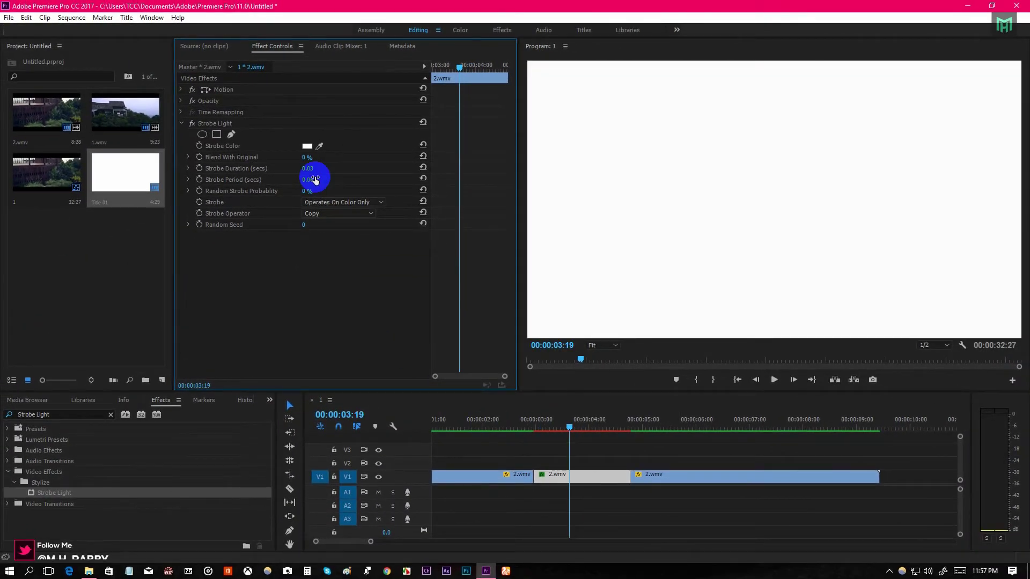
Play the sequence repeatedly from just before the strobed 2.wmv piece to check the flicker.
{"action": "left_click_drag", "start_coordinate": [557, 423], "coordinate": [546, 432]}
{"action": "key", "text": "space"}
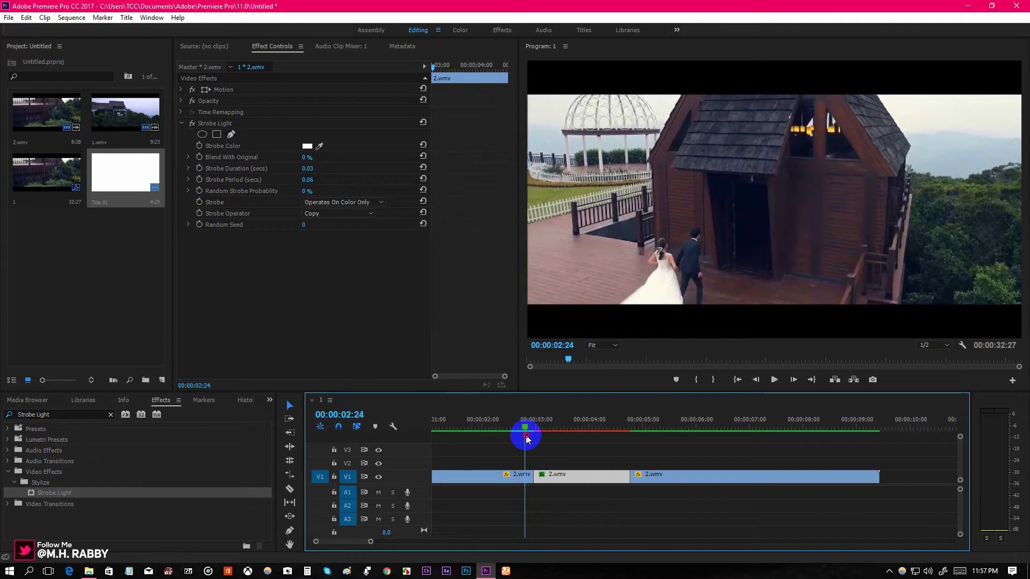
{"action": "key", "text": "space"}
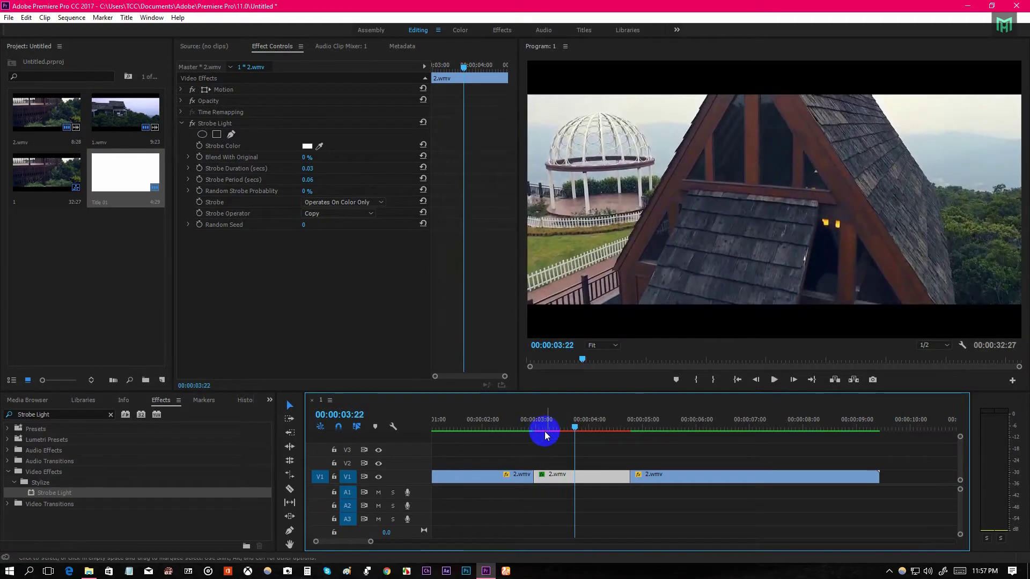
{"action": "left_click_drag", "start_coordinate": [569, 424], "coordinate": [528, 428]}
{"action": "key", "text": "space"}
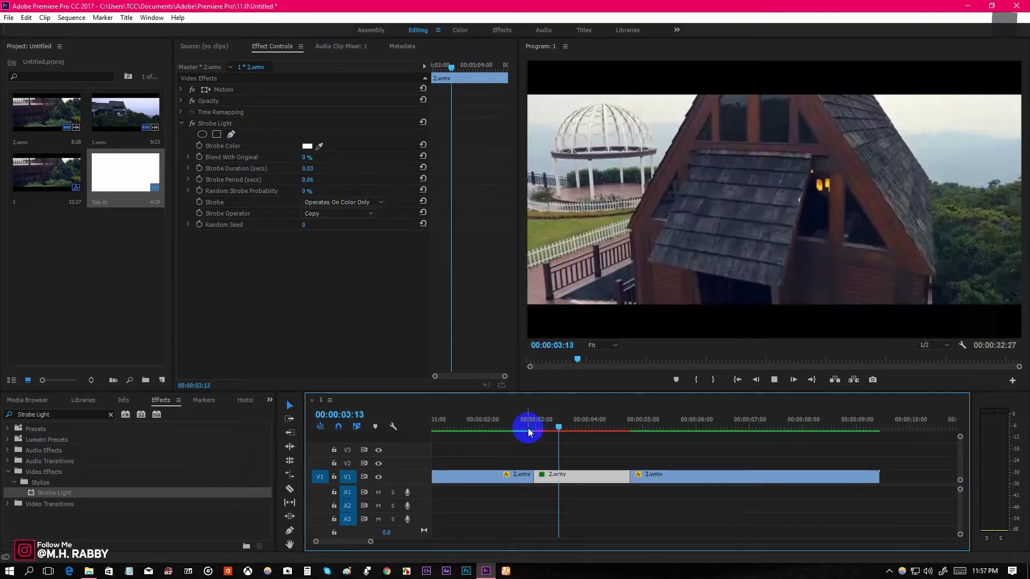
{"action": "key", "text": "space"}
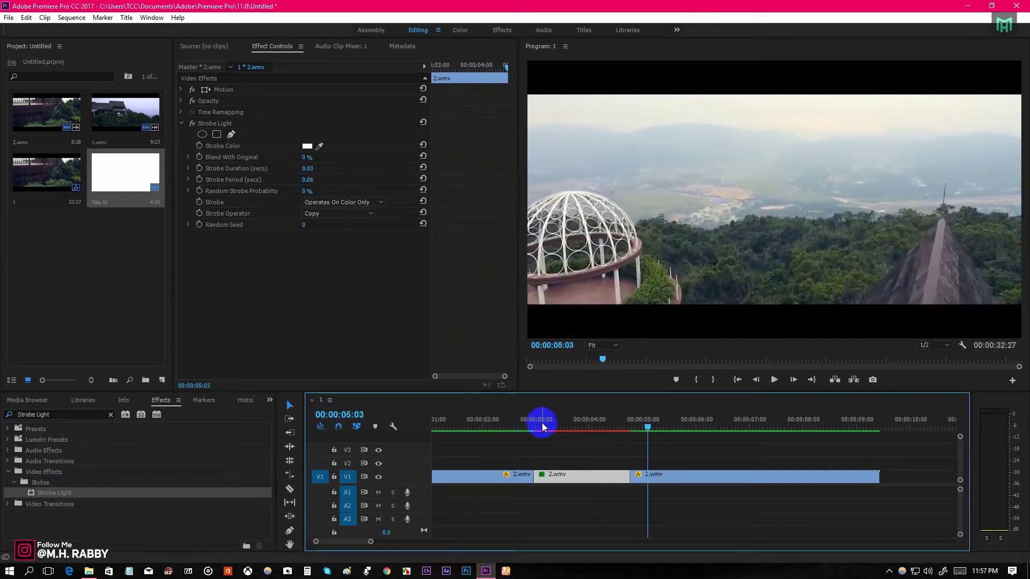
{"action": "left_click_drag", "start_coordinate": [572, 425], "coordinate": [512, 432]}
{"action": "key", "text": "space"}
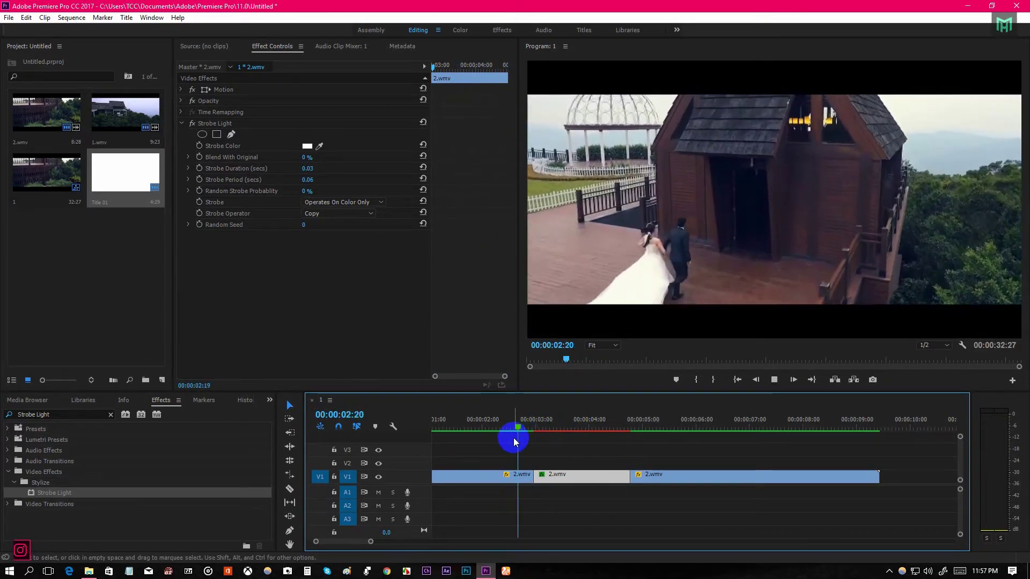
{"action": "key", "text": "space"}
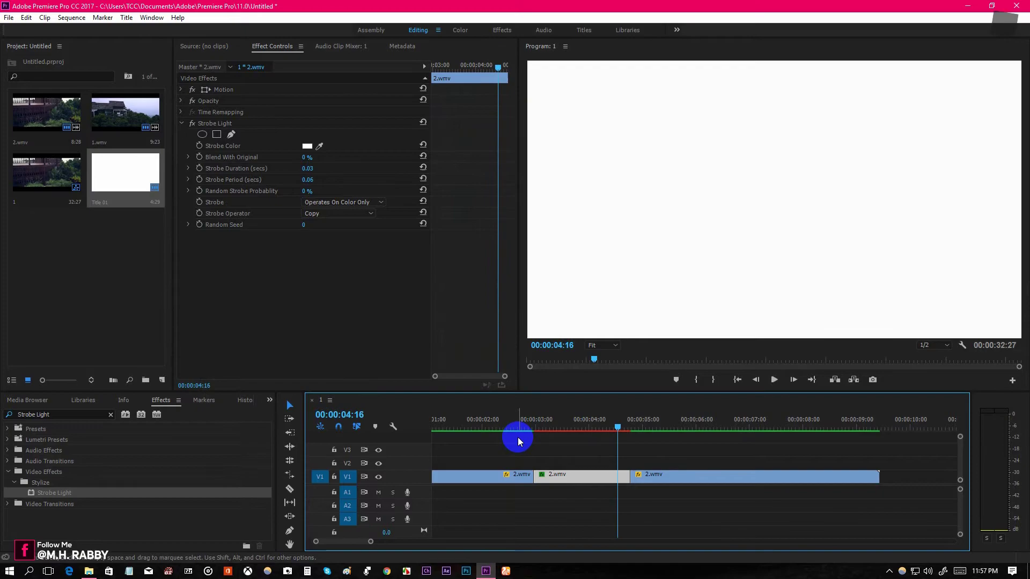
{"action": "left_click_drag", "start_coordinate": [576, 433], "coordinate": [586, 427]}
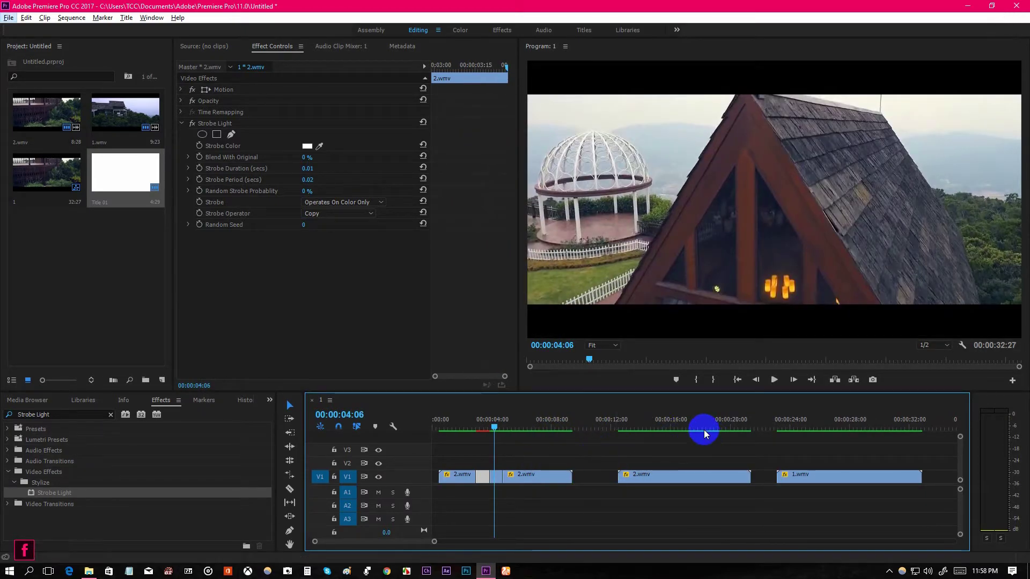
Delete all the 2.wmv pieces of the strobe example at the start of the timeline.
{"action": "left_click", "coordinate": [653, 427]}
{"action": "left_click_drag", "start_coordinate": [660, 426], "coordinate": [686, 428]}
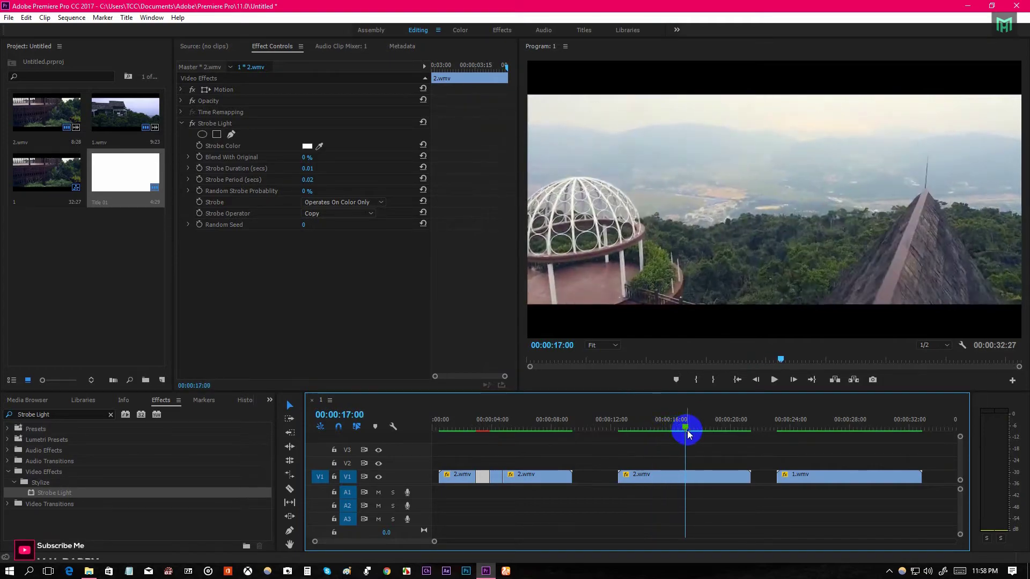
{"action": "left_click_drag", "start_coordinate": [567, 498], "coordinate": [445, 475]}
{"action": "key", "text": "Delete"}
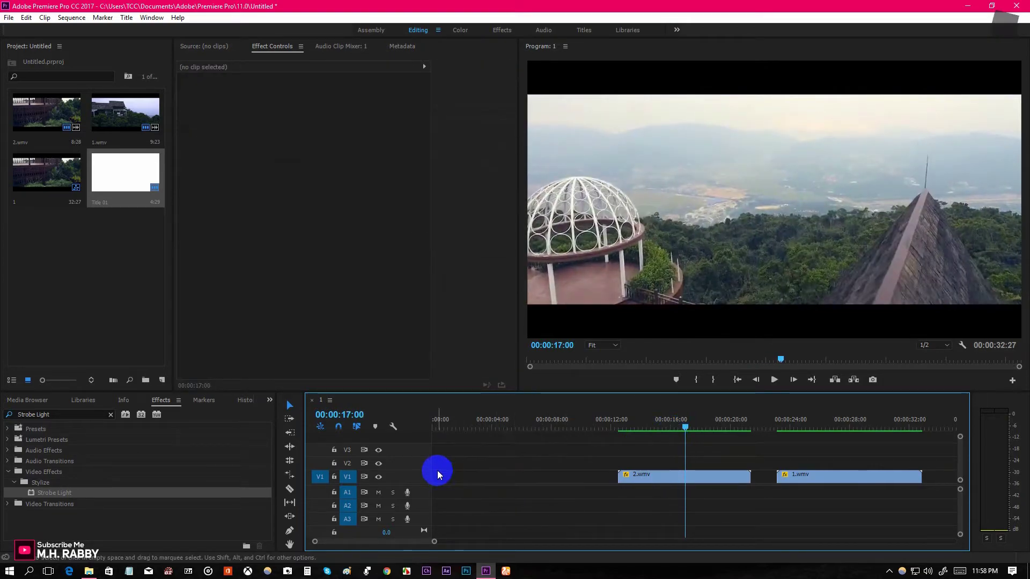
Split the remaining 2.wmv clip on V1 at 00:00:14:26 and at 00:00:16:19.
{"action": "scroll", "coordinate": [668, 481], "scroll_direction": "right", "scroll_amount": 1}
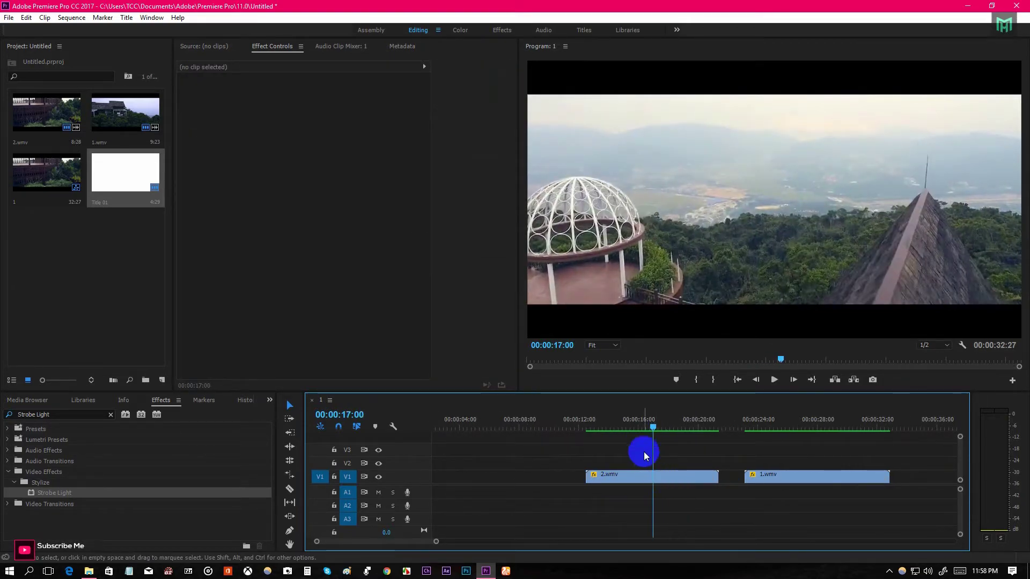
{"action": "left_click_drag", "start_coordinate": [652, 420], "coordinate": [622, 437]}
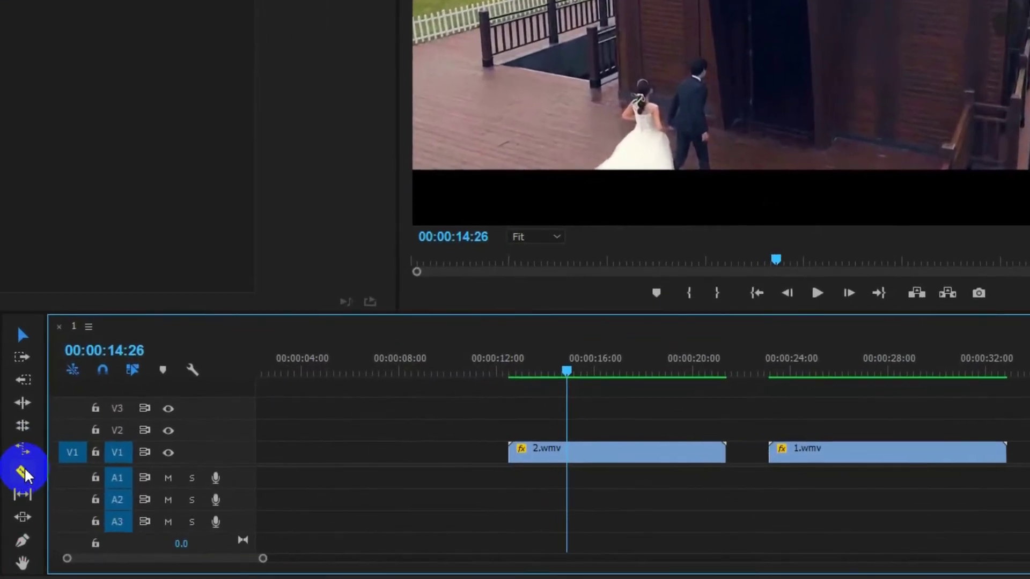
{"action": "left_click", "coordinate": [290, 489]}
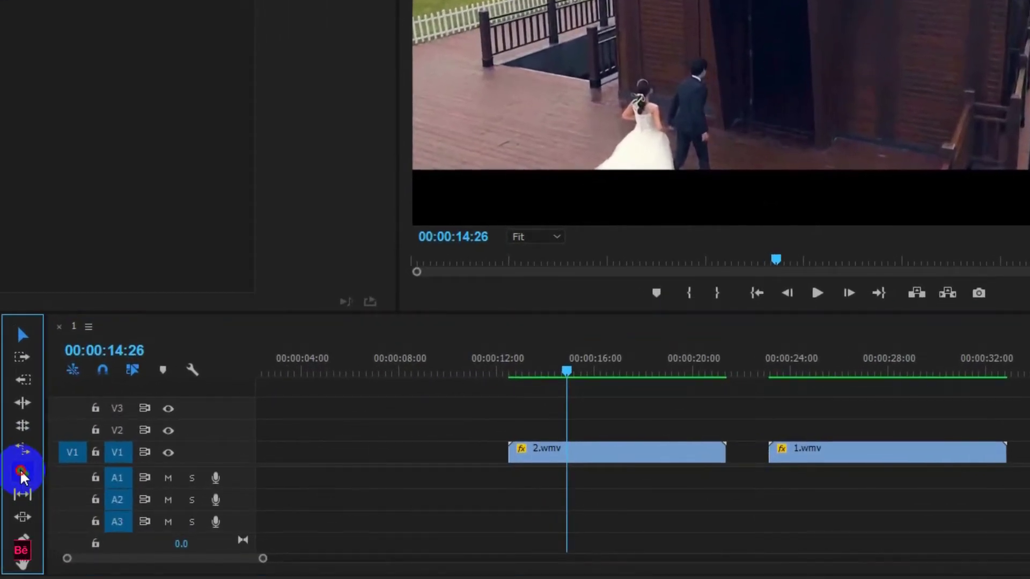
{"action": "left_click", "coordinate": [566, 452]}
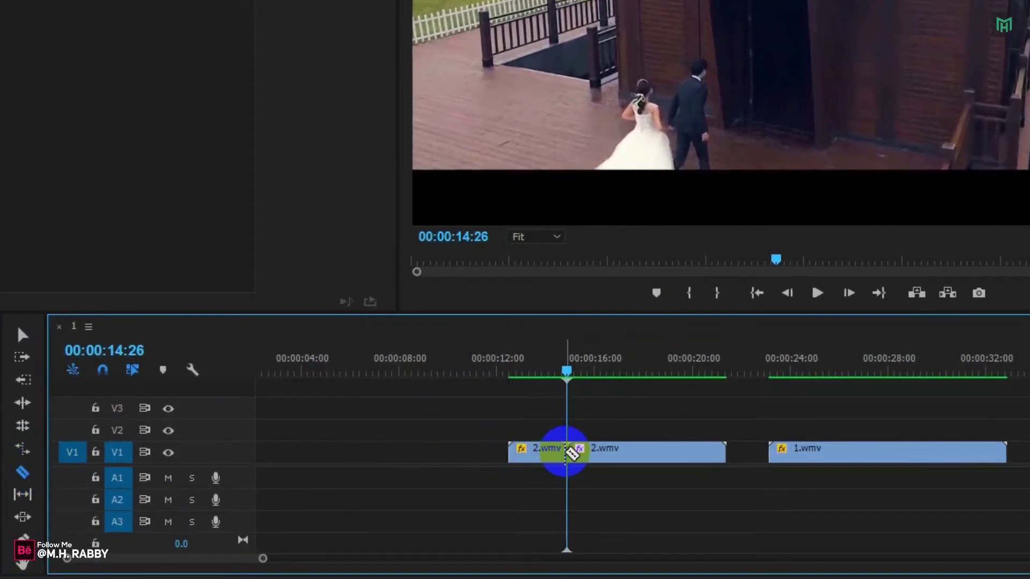
{"action": "key", "text": "space"}
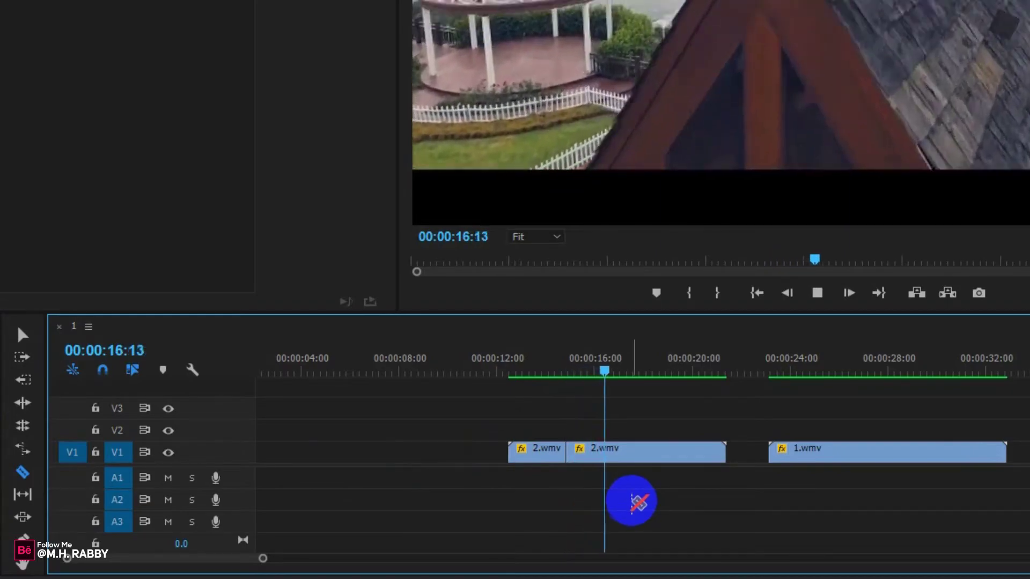
{"action": "key", "text": "space"}
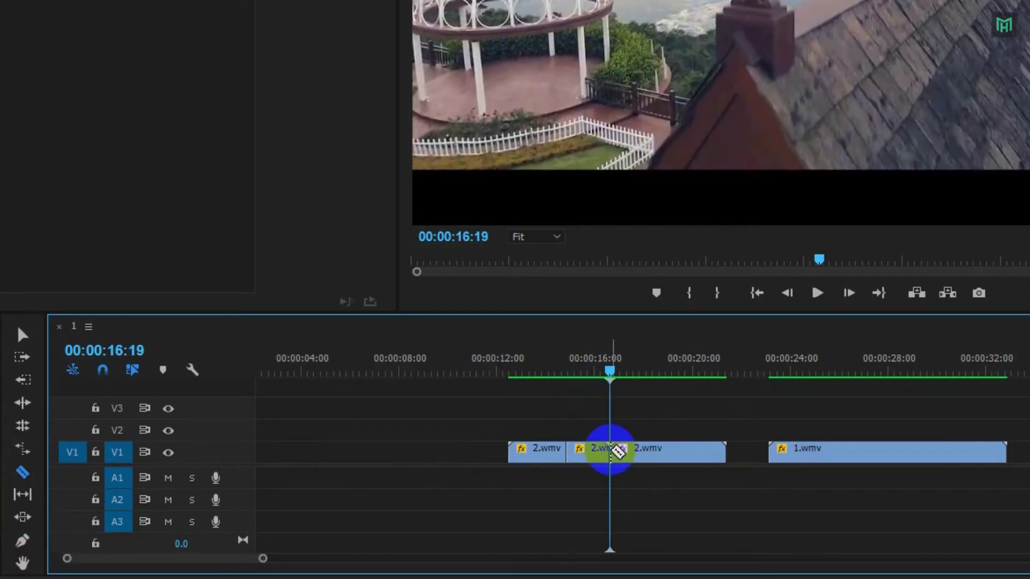
{"action": "key", "text": "v"}
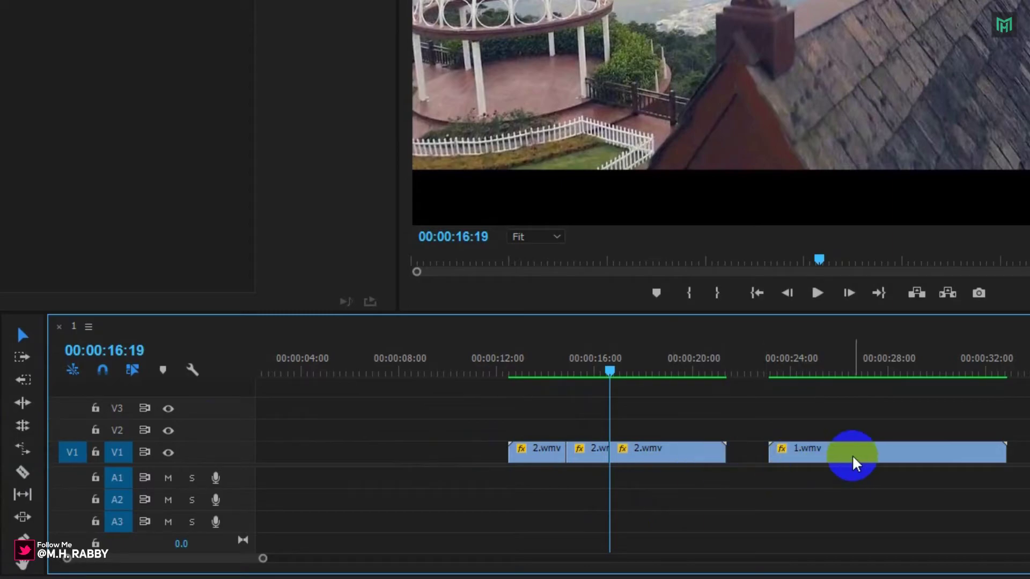
{"action": "left_click_drag", "start_coordinate": [851, 460], "coordinate": [605, 432]}
{"action": "left_click", "coordinate": [609, 366]}
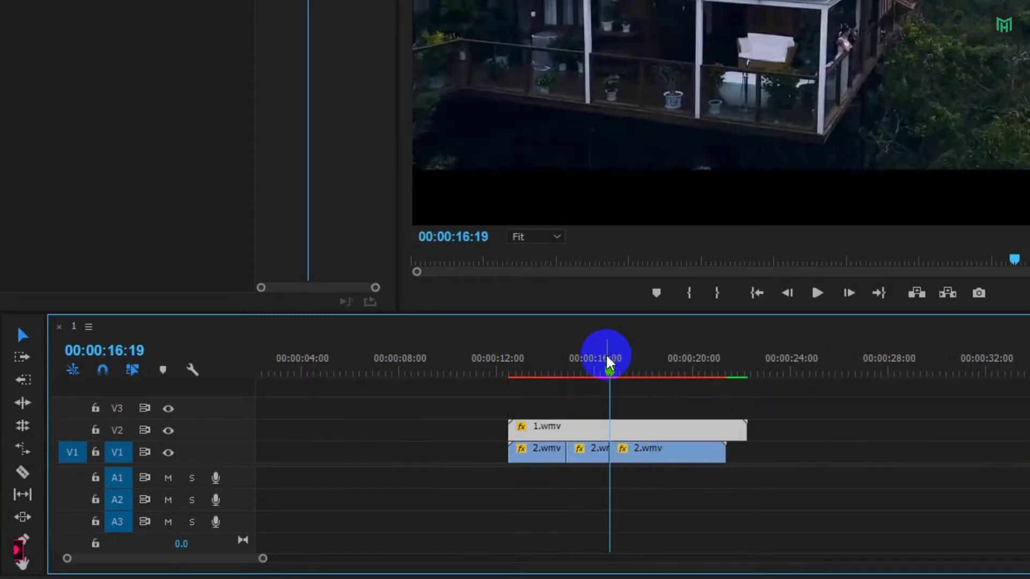
{"action": "left_click_drag", "start_coordinate": [609, 366], "coordinate": [630, 380]}
{"action": "left_click_drag", "start_coordinate": [725, 428], "coordinate": [904, 448]}
Trim the start of 1.wmv to 00:00:26:22 and fit the clip on V2 exactly above the middle 2.wmv piece.
{"action": "left_click_drag", "start_coordinate": [777, 365], "coordinate": [860, 391]}
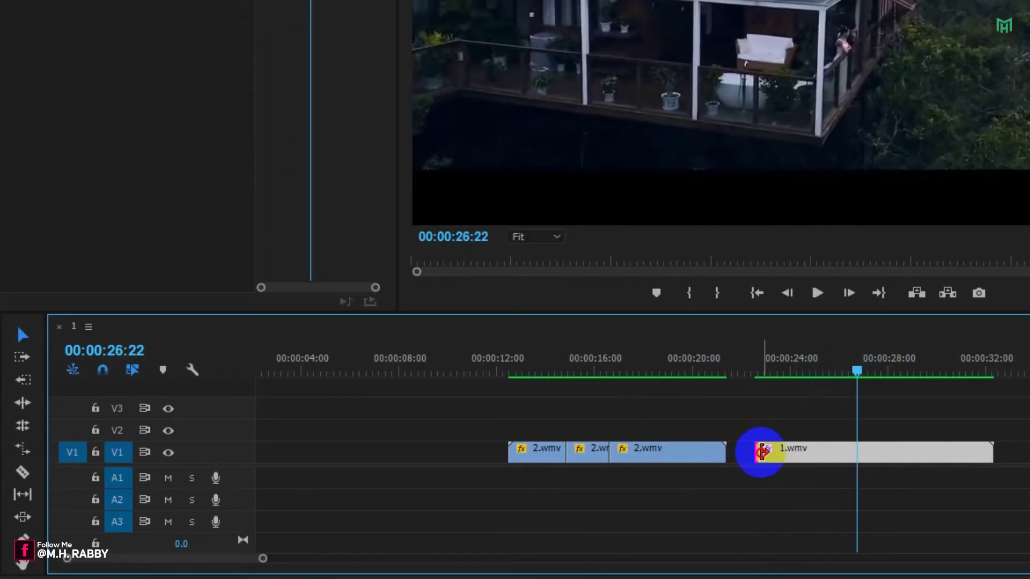
{"action": "left_click_drag", "start_coordinate": [761, 452], "coordinate": [595, 428]}
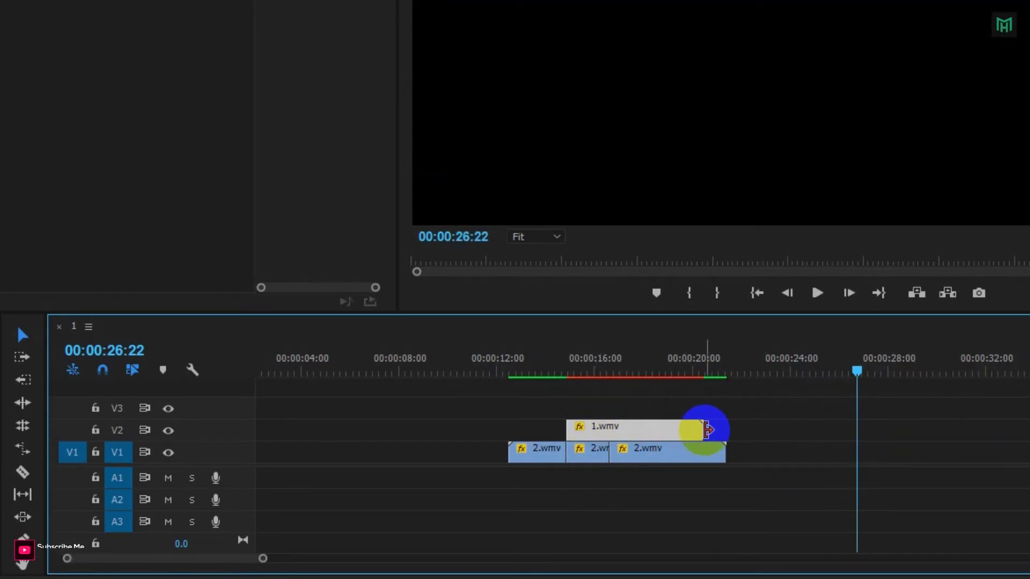
{"action": "left_click_drag", "start_coordinate": [707, 429], "coordinate": [580, 458]}
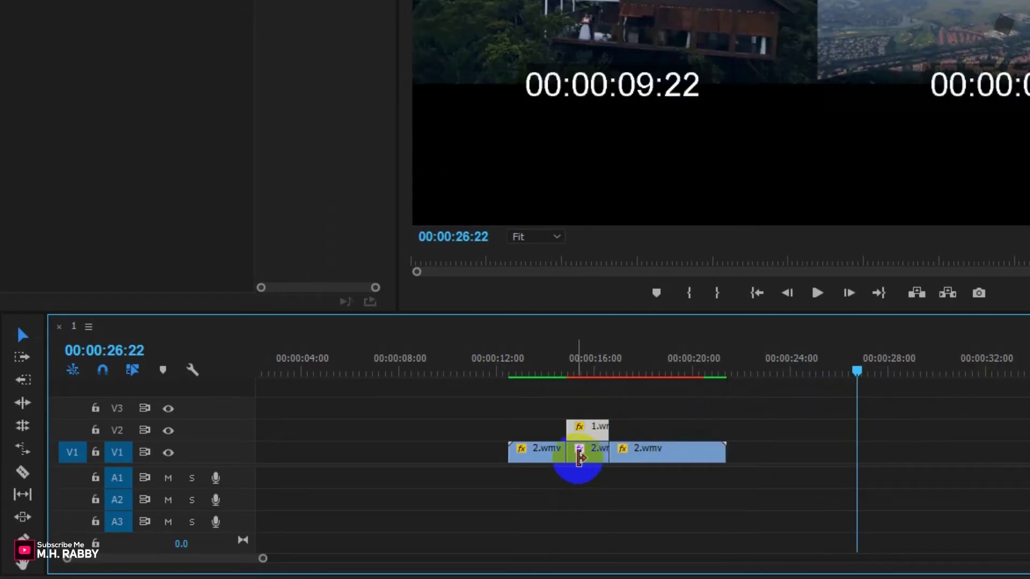
Move the middle 2.wmv piece from V1 up to V3, directly above 1.wmv.
{"action": "scroll", "coordinate": [563, 458], "scroll_direction": "up", "scroll_amount": 4}
{"action": "scroll", "coordinate": [740, 465], "scroll_direction": "down", "scroll_amount": 2}
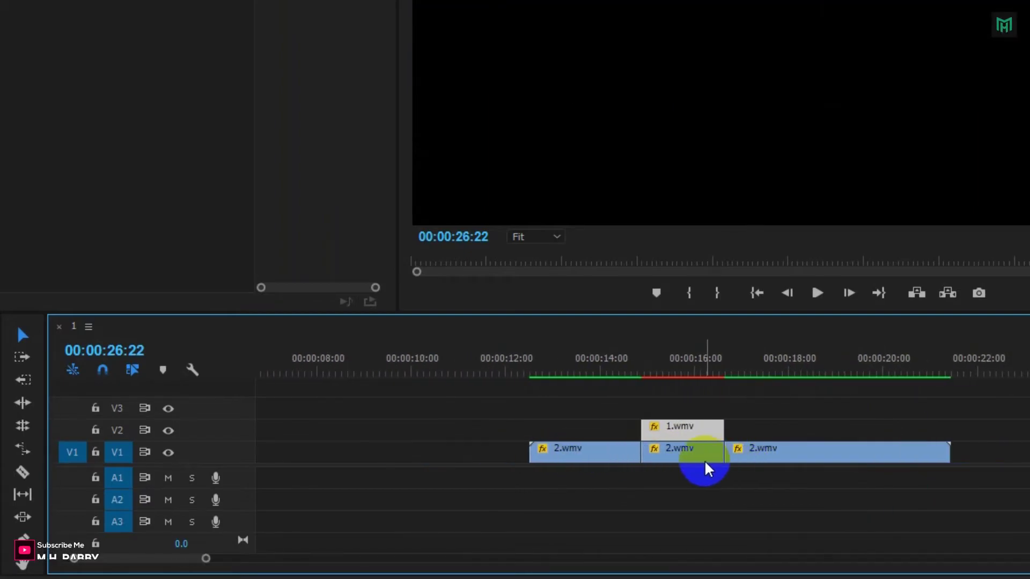
{"action": "scroll", "coordinate": [708, 469], "scroll_direction": "up", "scroll_amount": 4, "text": "alt"}
{"action": "left_click", "coordinate": [463, 367]}
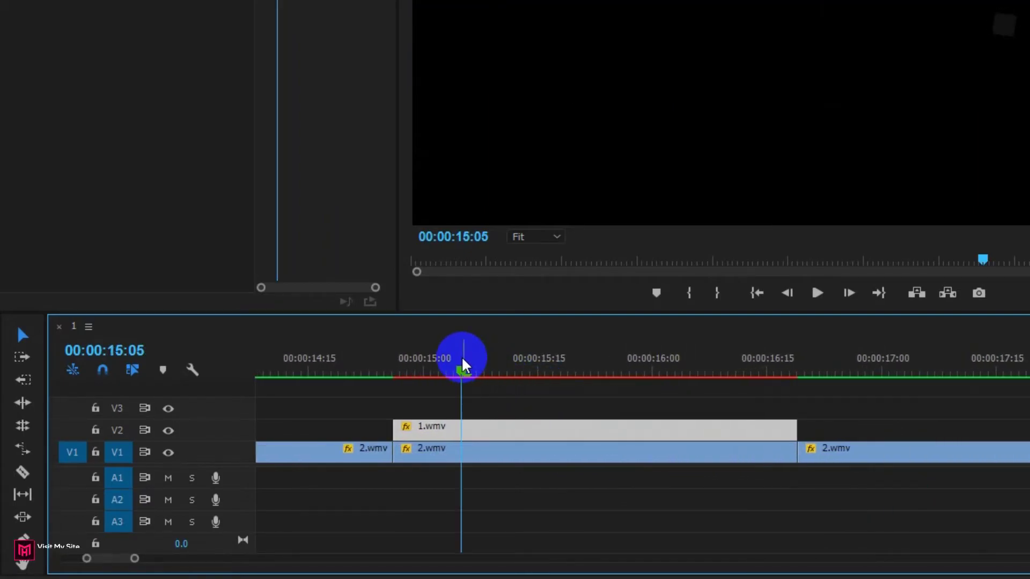
{"action": "scroll", "coordinate": [480, 452], "scroll_direction": "up", "scroll_amount": 2, "text": "alt"}
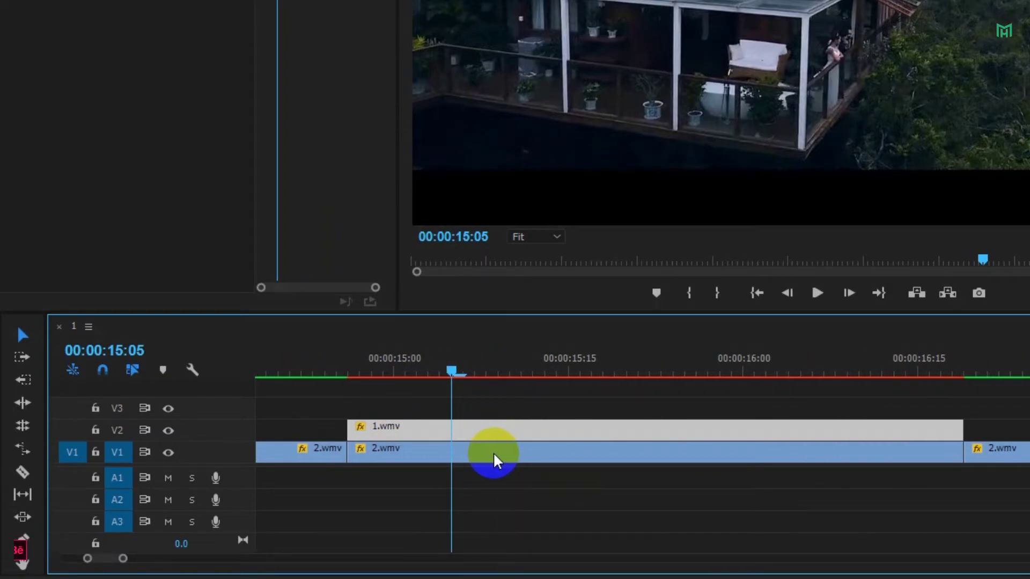
{"action": "left_click_drag", "start_coordinate": [468, 456], "coordinate": [503, 413]}
{"action": "left_click", "coordinate": [453, 435]}
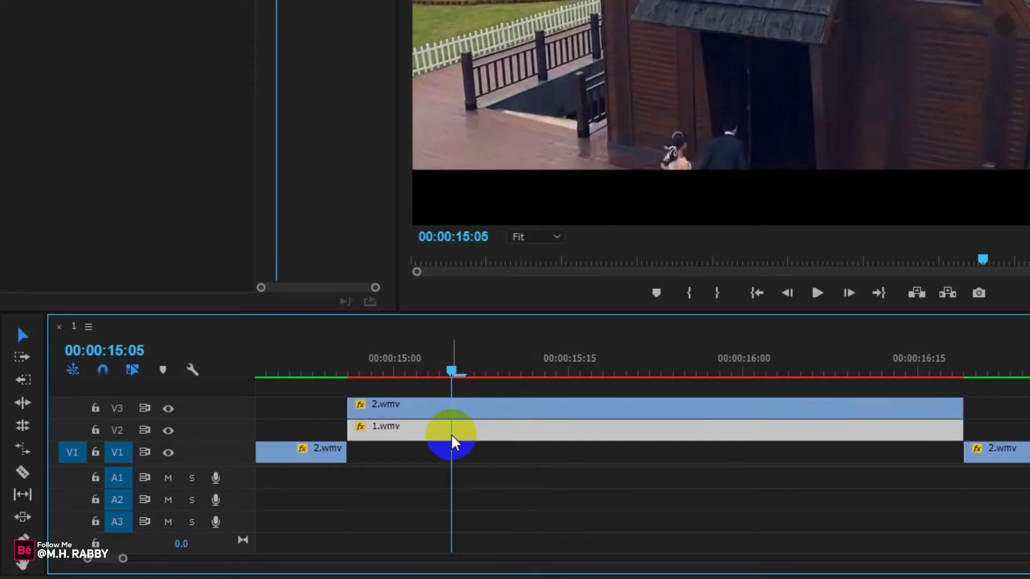
{"action": "left_click", "coordinate": [420, 411]}
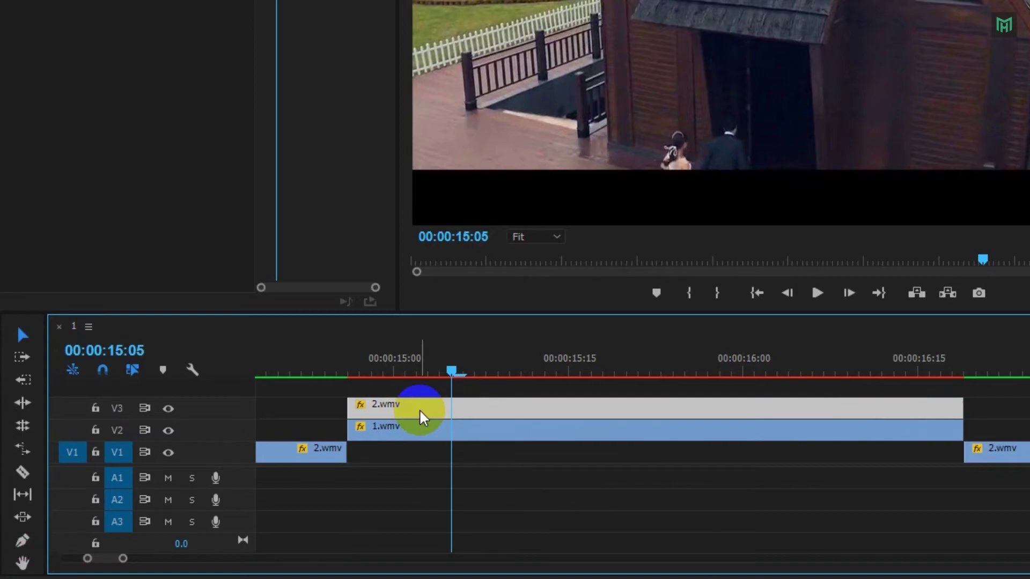
Razor the 2.wmv clip on V3 into alternating two-frame and one-frame pieces from 00:00:14:28 to about 00:00:15:18.
{"action": "left_click", "coordinate": [24, 474]}
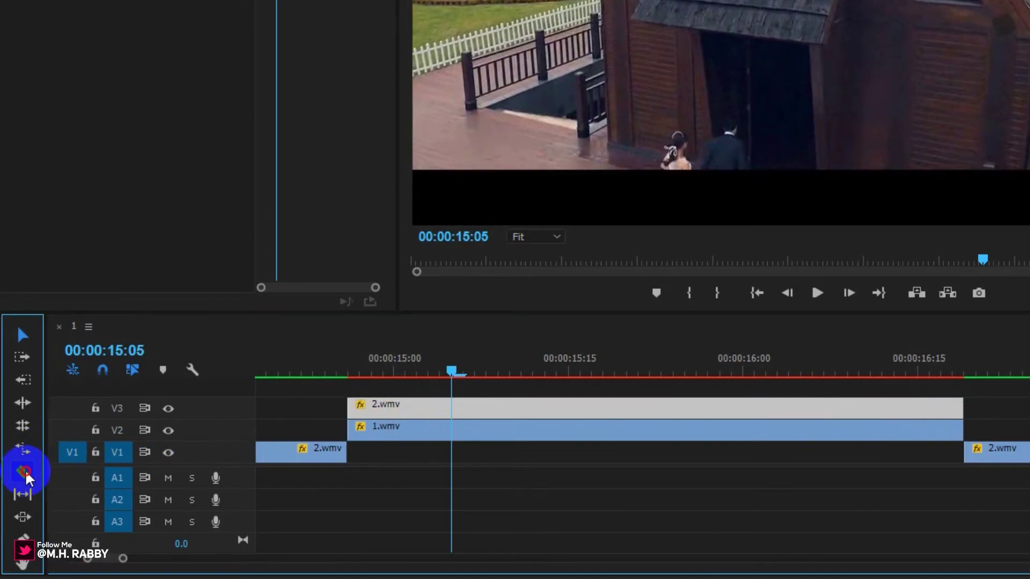
{"action": "left_click_drag", "start_coordinate": [324, 365], "coordinate": [378, 365]}
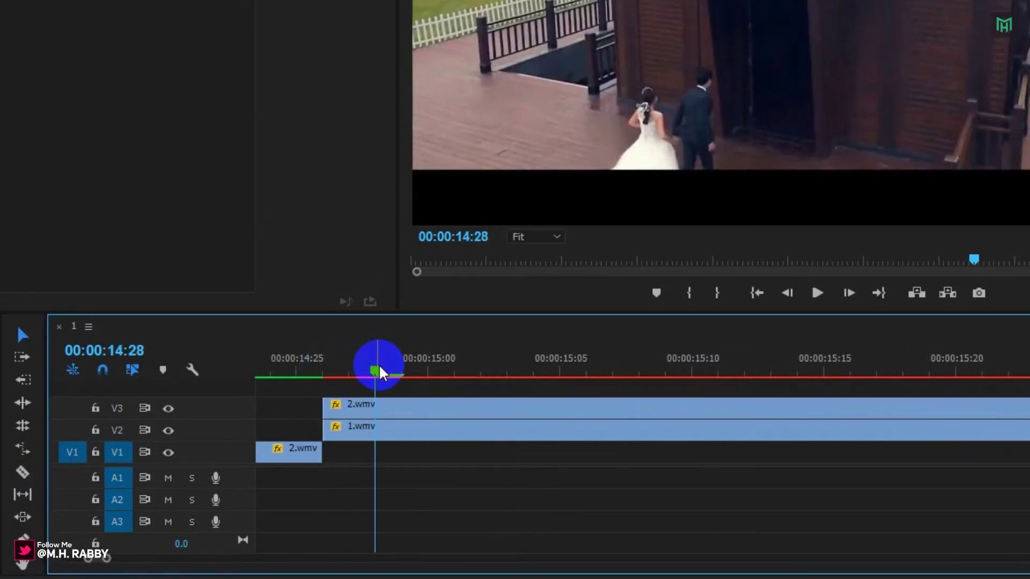
{"action": "key", "text": "c"}
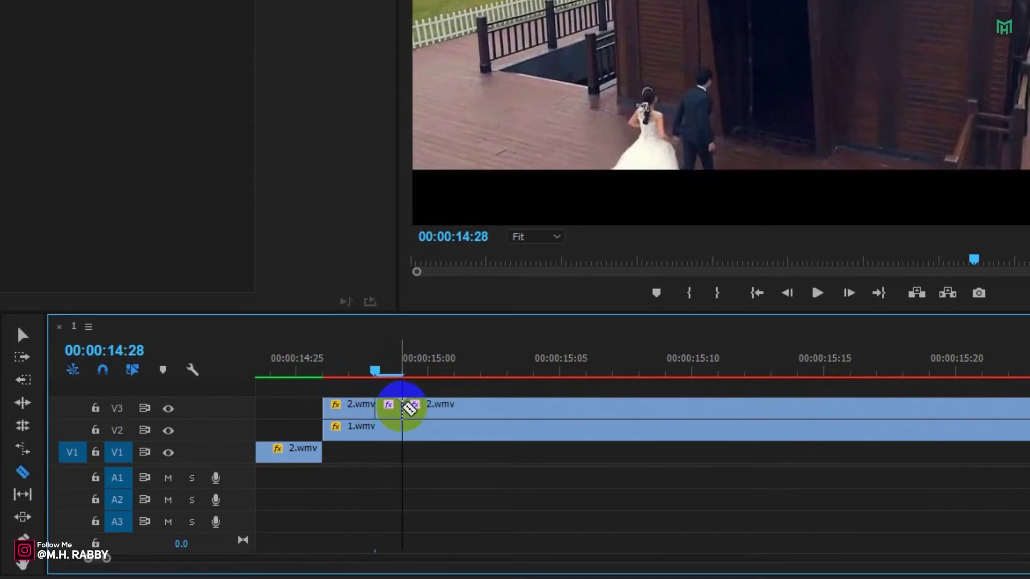
{"action": "left_click", "coordinate": [432, 407]}
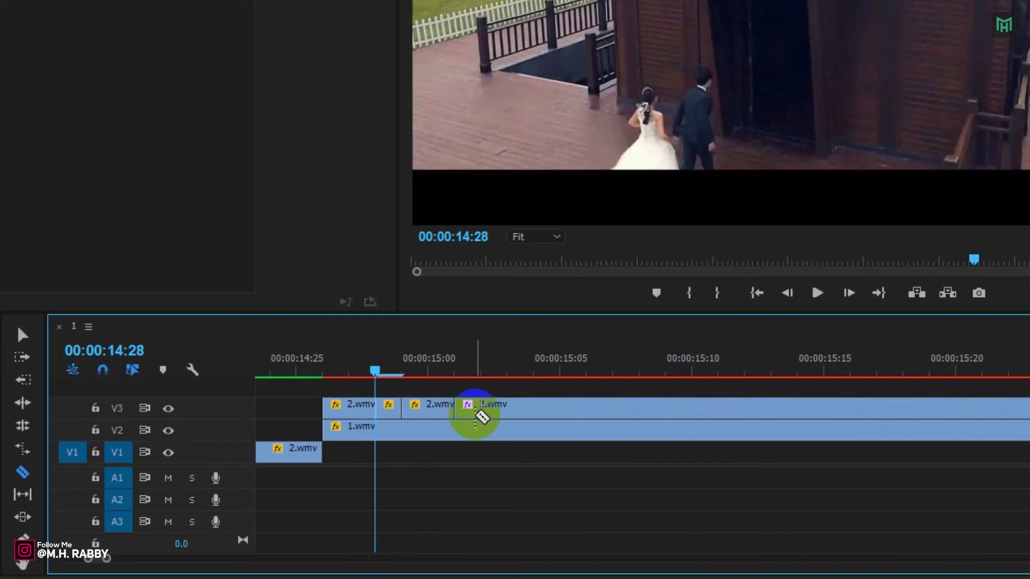
{"action": "left_click", "coordinate": [520, 408]}
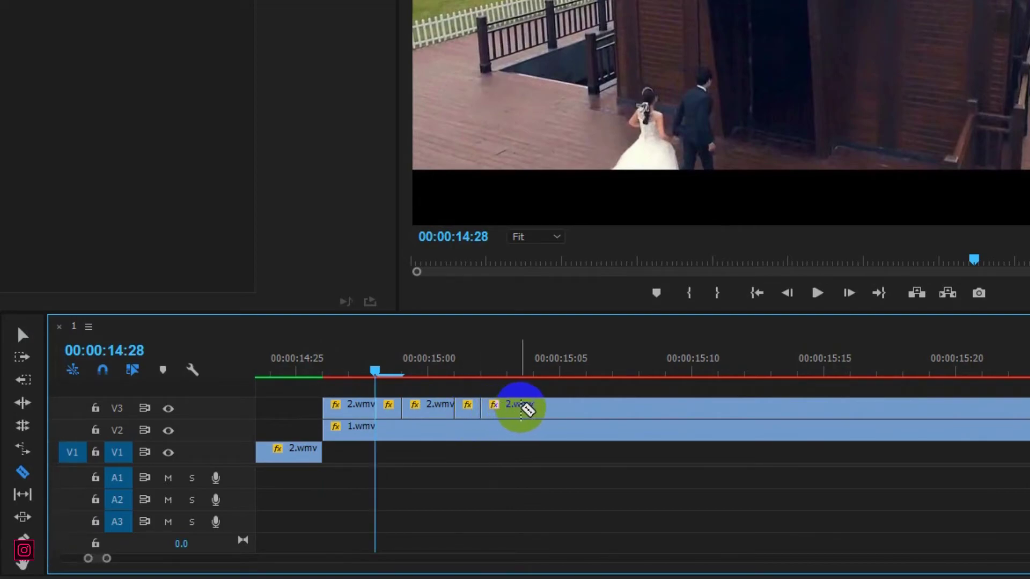
{"action": "left_click", "coordinate": [660, 405]}
{"action": "left_click", "coordinate": [770, 405]}
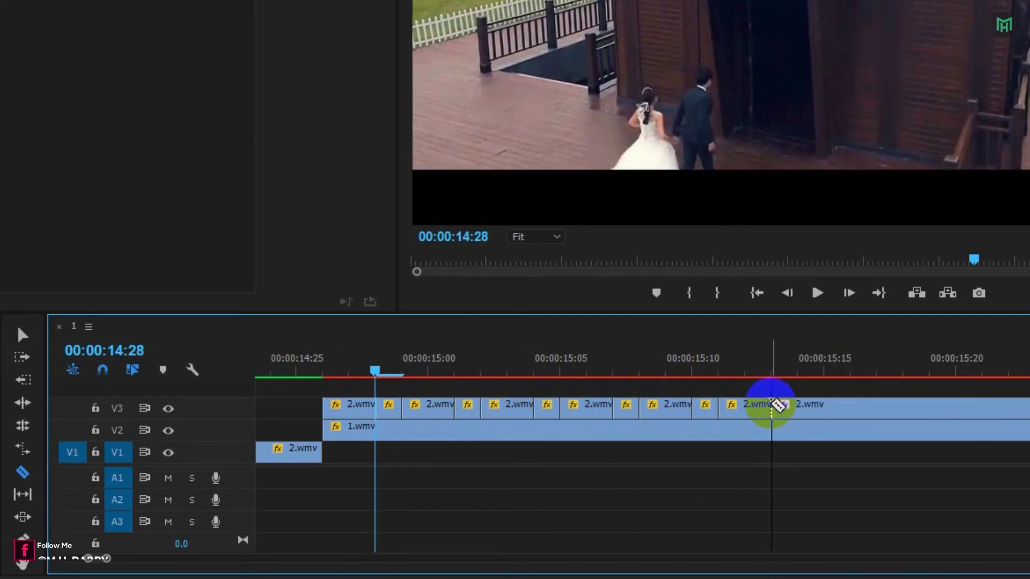
{"action": "left_click", "coordinate": [919, 405]}
Continue the alternating two-frame and one-frame cuts through 2.wmv on V3 up to about 00:00:16:11.
{"action": "scroll", "coordinate": [919, 406], "scroll_direction": "down", "scroll_amount": 5}
{"action": "left_click", "coordinate": [425, 406]}
{"action": "left_click", "coordinate": [455, 405]}
{"action": "left_click", "coordinate": [508, 407]}
{"action": "left_click", "coordinate": [588, 406]}
{"action": "left_click", "coordinate": [667, 406]}
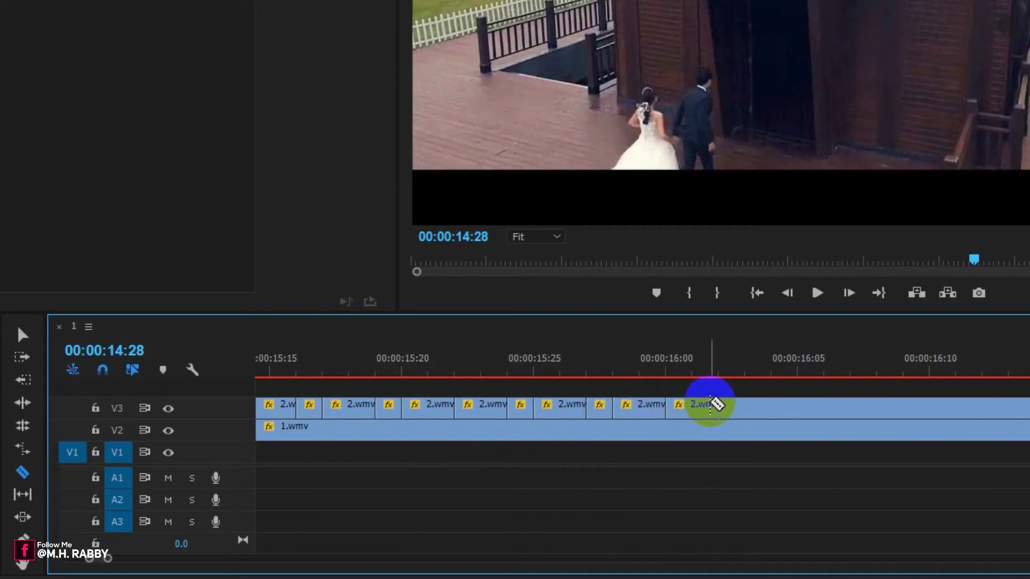
{"action": "left_click", "coordinate": [745, 407]}
{"action": "left_click", "coordinate": [799, 408]}
{"action": "left_click", "coordinate": [904, 406]}
{"action": "left_click", "coordinate": [959, 406]}
Cut the last stretch of 2.wmv on V3 into alternating two-frame and one-frame pieces up to 00:00:16:17.
{"action": "scroll", "coordinate": [690, 479], "scroll_direction": "down", "scroll_amount": 3}
{"action": "left_click", "coordinate": [721, 405]}
{"action": "left_click", "coordinate": [773, 406]}
{"action": "left_click", "coordinate": [803, 405]}
{"action": "left_click", "coordinate": [855, 406]}
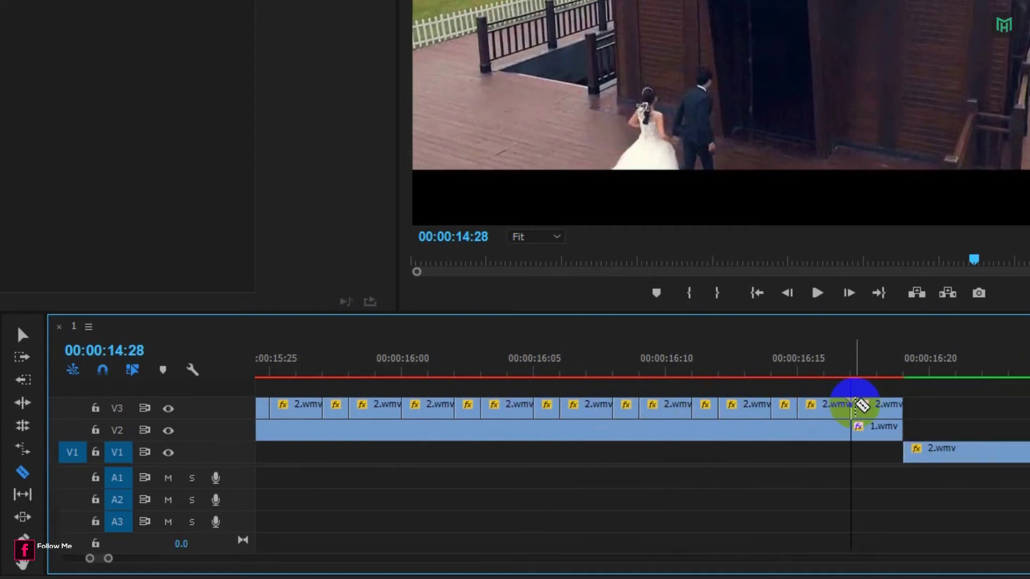
Delete the one-frame 2.wmv pieces on V3 from 00:00:14:28 through 00:00:15:19, leaving the two-frame pieces in place.
{"action": "scroll", "coordinate": [770, 481], "scroll_direction": "up", "scroll_amount": 1}
{"action": "scroll", "coordinate": [784, 484], "scroll_direction": "down", "scroll_amount": 1}
{"action": "scroll", "coordinate": [689, 478], "scroll_direction": "down", "scroll_amount": 1}
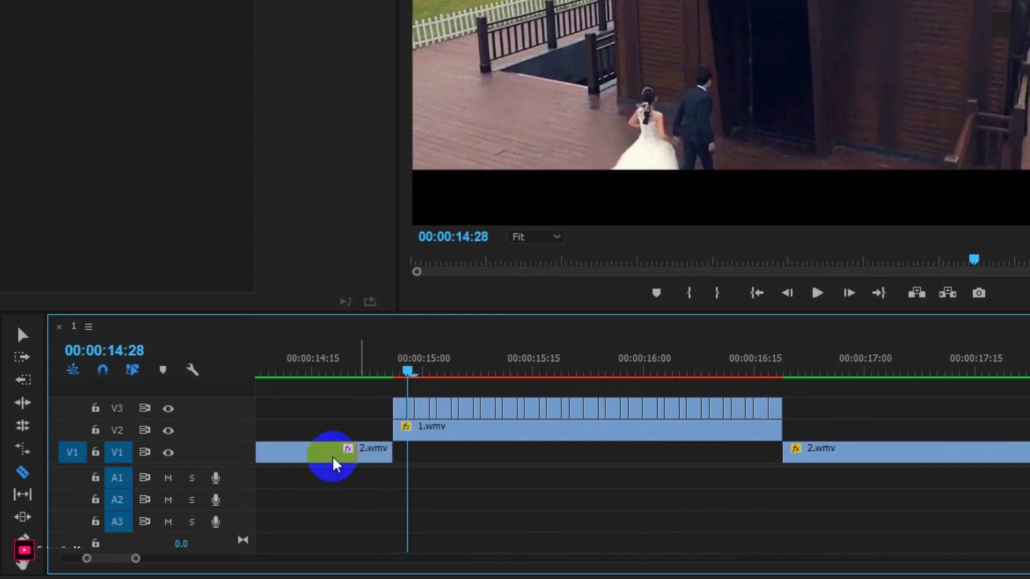
{"action": "scroll", "coordinate": [332, 465], "scroll_direction": "up", "scroll_amount": 1}
{"action": "scroll", "coordinate": [590, 433], "scroll_direction": "up", "scroll_amount": 1}
{"action": "scroll", "coordinate": [310, 422], "scroll_direction": "down", "scroll_amount": 1}
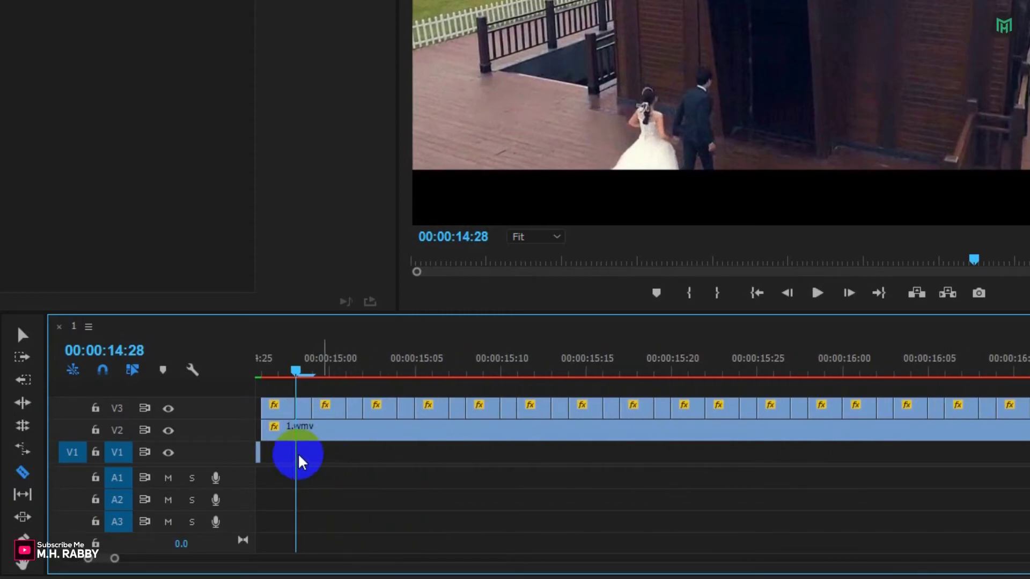
{"action": "left_click_drag", "start_coordinate": [275, 372], "coordinate": [262, 372]}
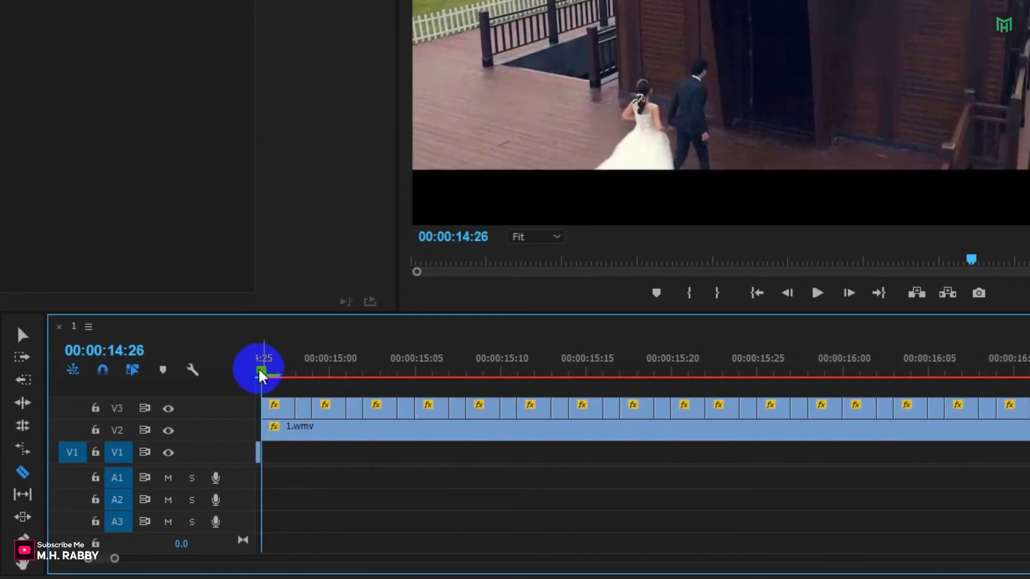
{"action": "key", "text": "v"}
{"action": "left_click", "coordinate": [302, 405]}
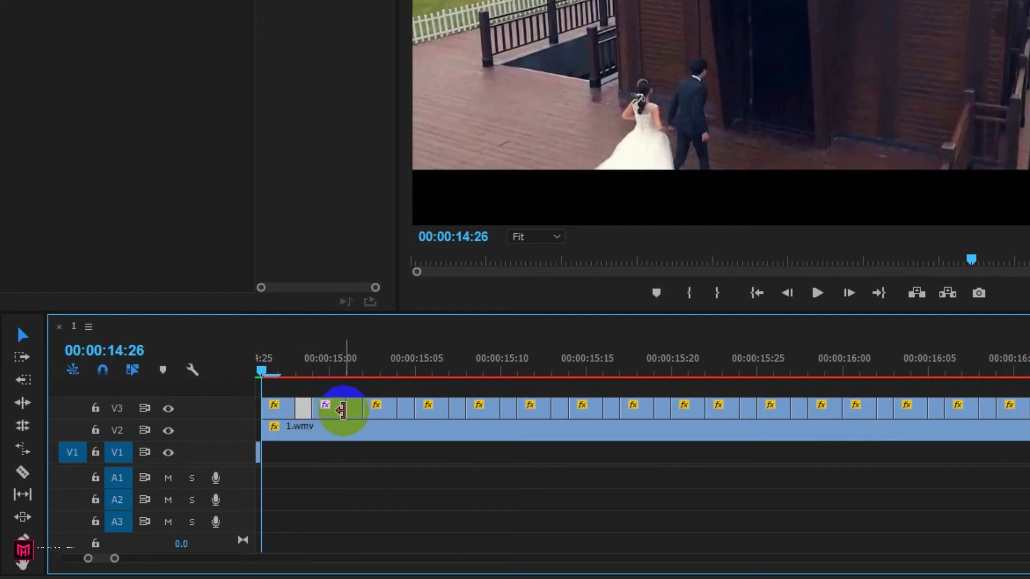
{"action": "left_click", "coordinate": [406, 417], "text": "shift"}
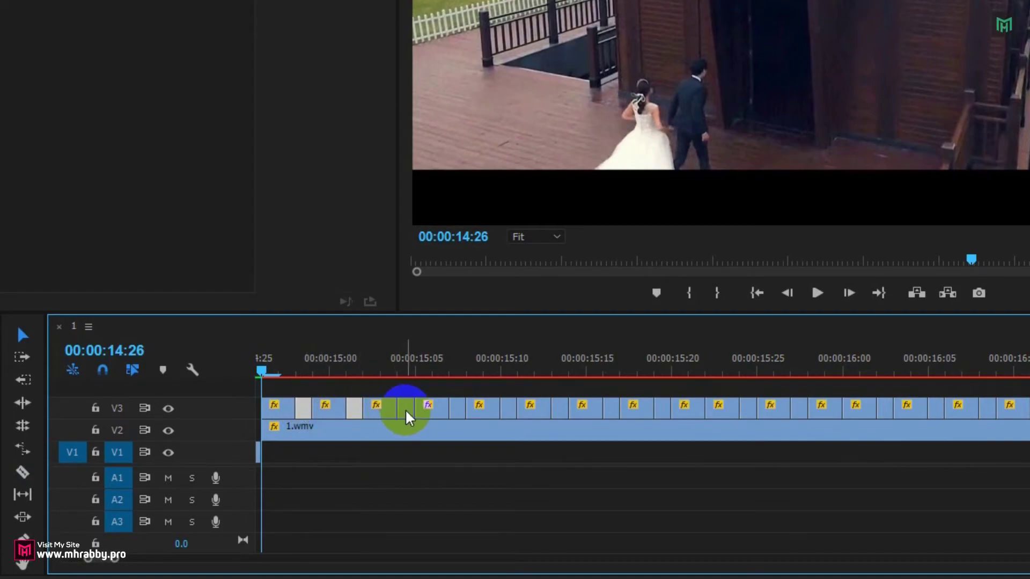
{"action": "left_click", "coordinate": [457, 414], "text": "shift"}
{"action": "left_click", "coordinate": [508, 413], "text": "shift"}
{"action": "left_click", "coordinate": [559, 413], "text": "shift"}
{"action": "left_click", "coordinate": [611, 413], "text": "shift"}
{"action": "left_click", "coordinate": [662, 414], "text": "shift"}
{"action": "key", "text": "Delete"}
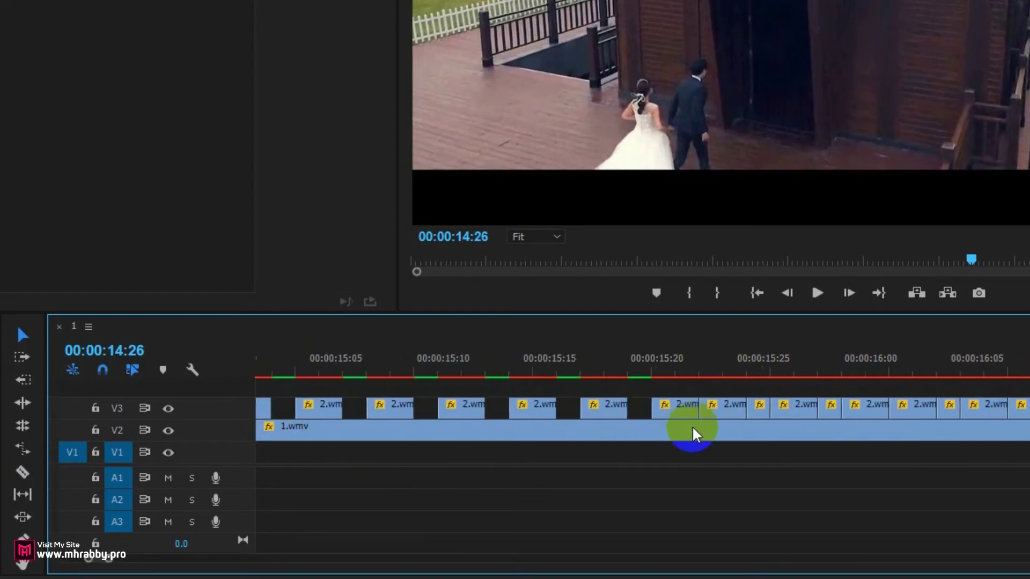
Delete the remaining in-between 2.wmv pieces on V3 at regular intervals up to the end of 1.wmv.
{"action": "left_click", "coordinate": [716, 411]}
{"action": "key", "text": "Delete"}
{"action": "mouse_move", "coordinate": [1003, 407]}
{"action": "left_mouse_down"}
{"action": "mouse_move", "coordinate": [989, 407]}
{"action": "mouse_move", "coordinate": [1003, 410]}
{"action": "left_mouse_up"}
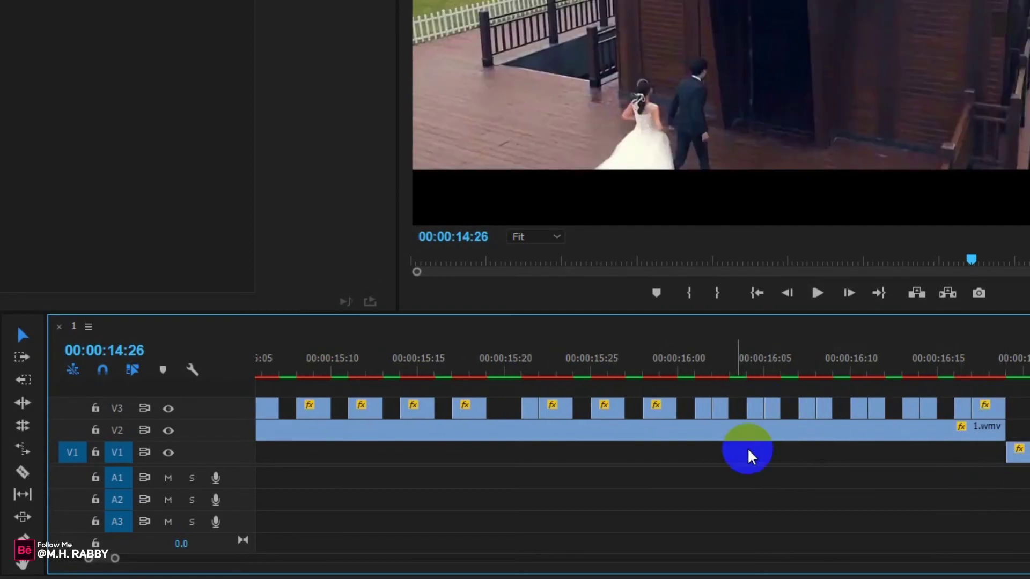
Play the sequence from 00:00:14:24 past the flickering section to check the effect.
{"action": "scroll", "coordinate": [684, 484], "scroll_direction": "down", "scroll_amount": 2}
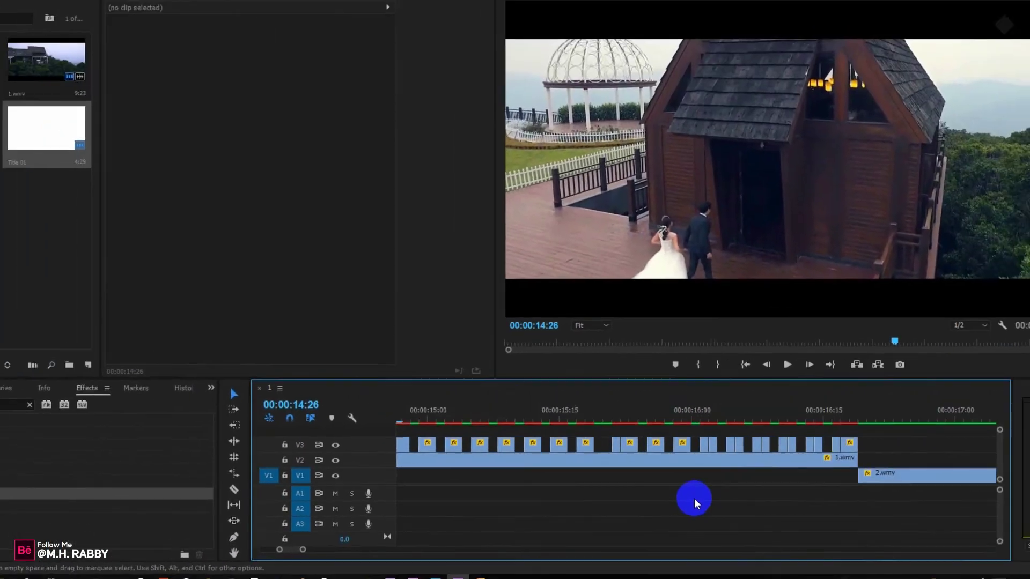
{"action": "scroll", "coordinate": [694, 498], "scroll_direction": "down", "scroll_amount": 4}
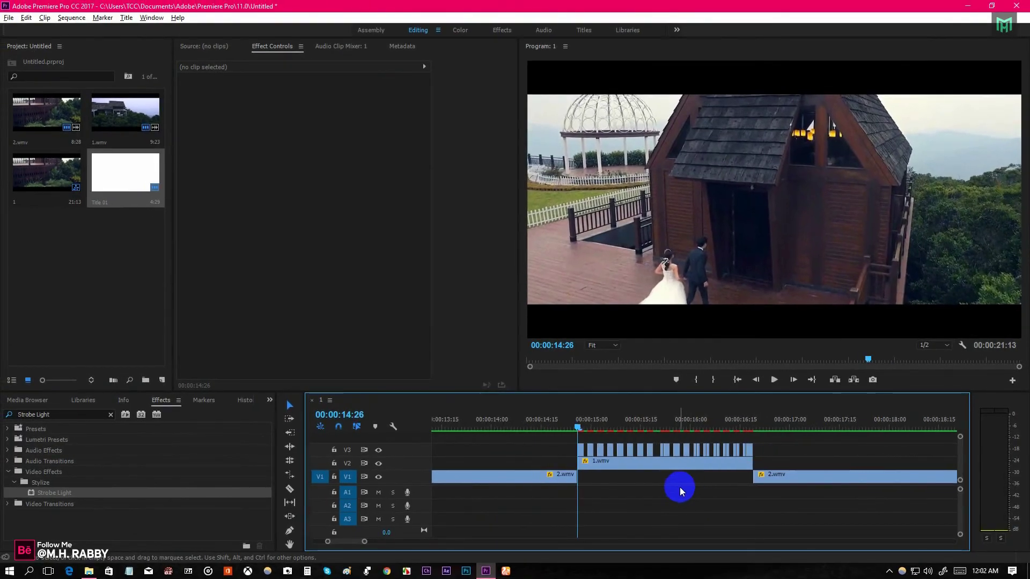
{"action": "left_click_drag", "start_coordinate": [587, 430], "coordinate": [575, 428]}
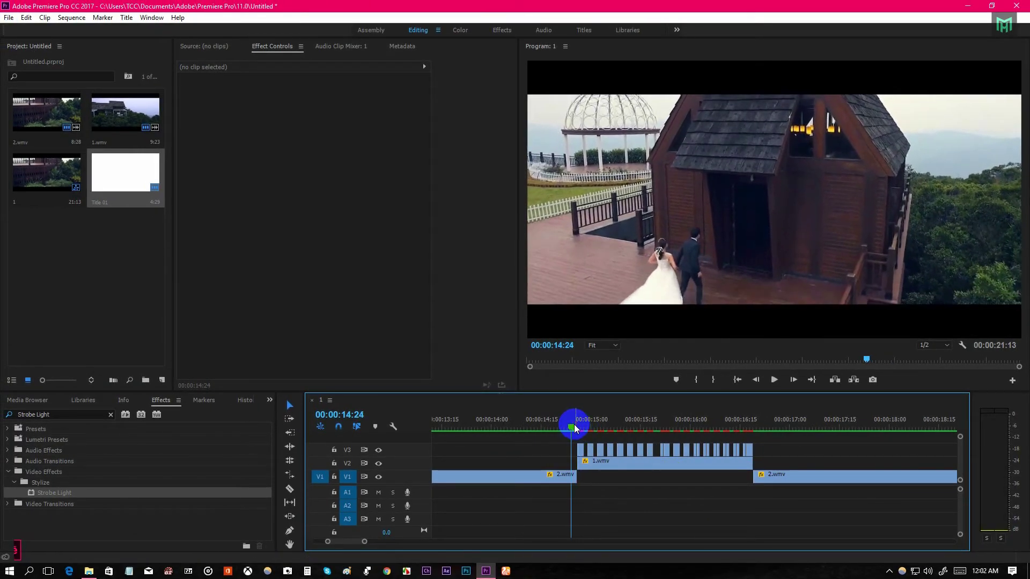
{"action": "key", "text": "space"}
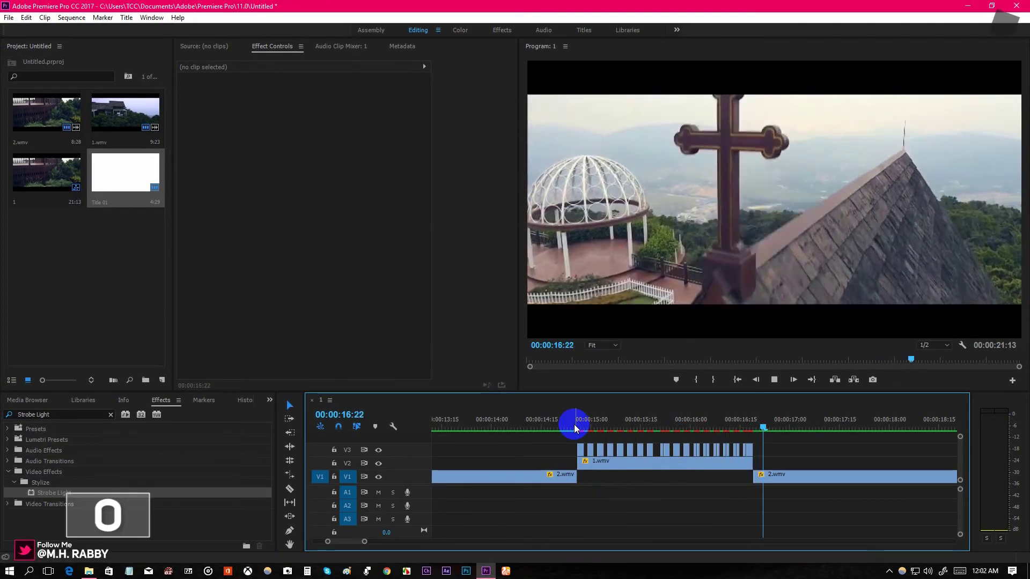
{"action": "key", "text": "space"}
Mark in at 00:00:14:23 and out at 00:00:16:21 around the flicker section and render its video previews.
{"action": "left_click", "coordinate": [758, 428]}
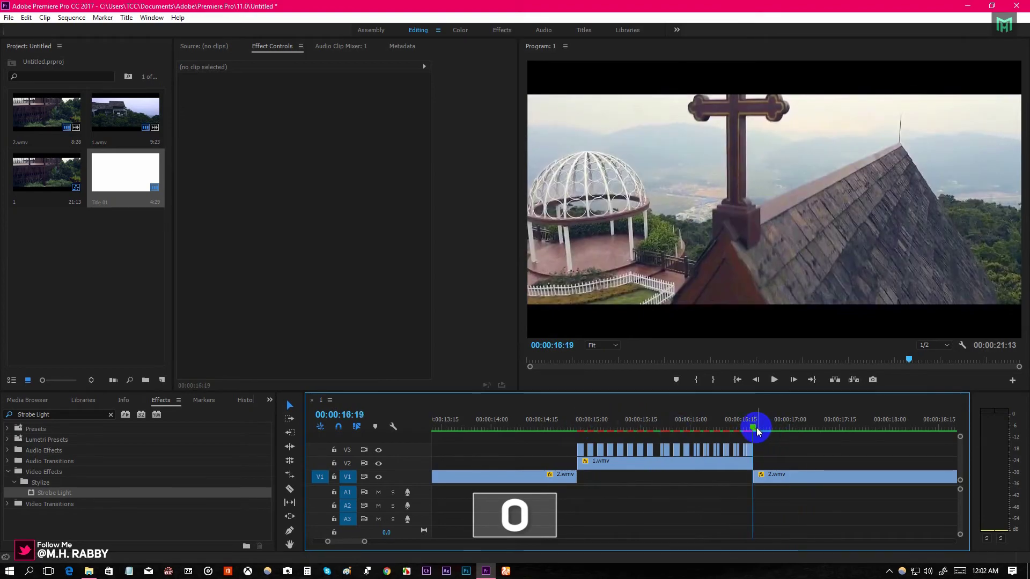
{"action": "key", "text": "i"}
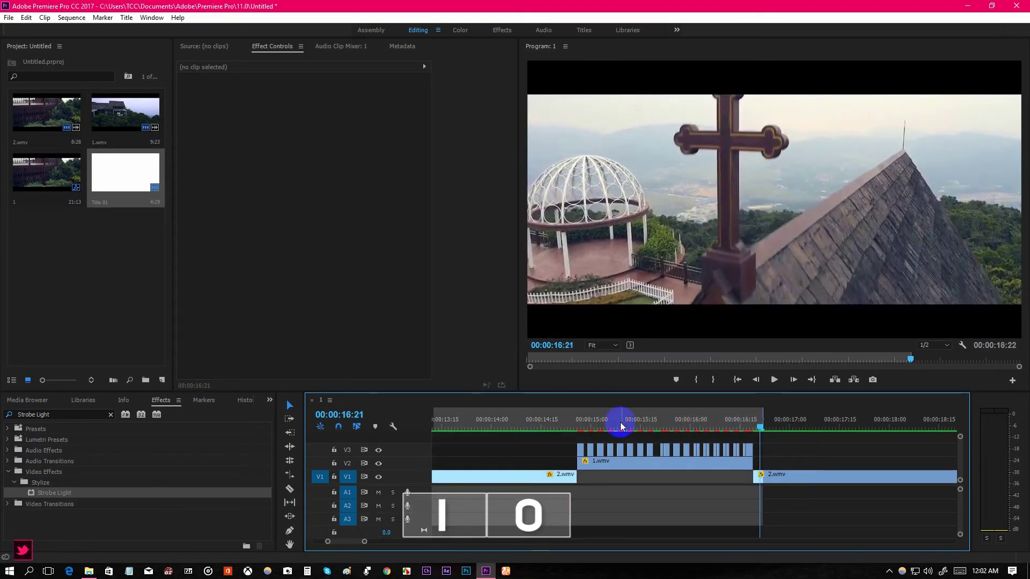
{"action": "left_click", "coordinate": [570, 427]}
{"action": "key", "text": "i"}
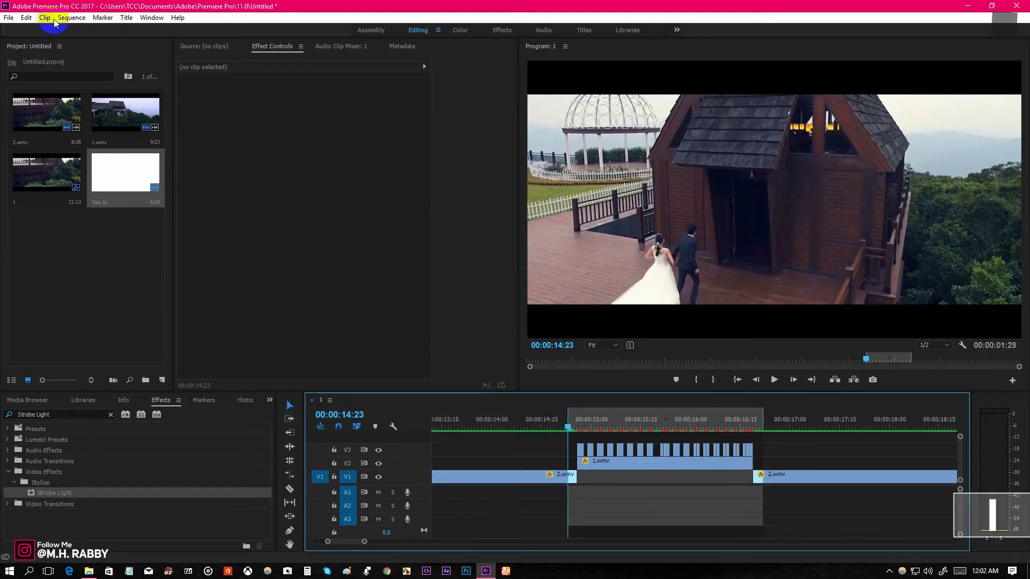
{"action": "left_click", "coordinate": [72, 18]}
{"action": "left_click", "coordinate": [77, 57]}
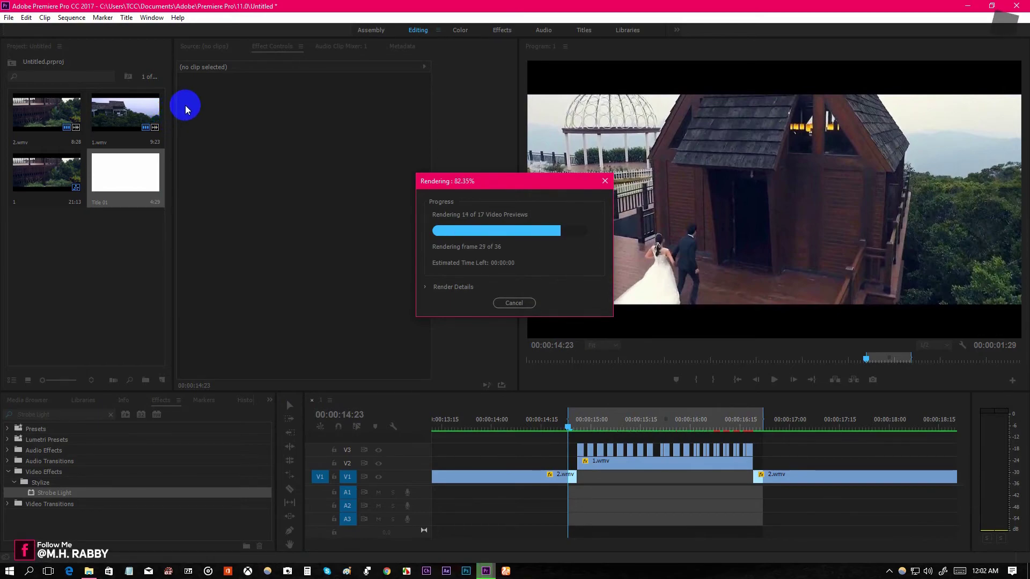
Clear the in and out points from the sequence.
{"action": "left_click", "coordinate": [631, 419]}
{"action": "right_click", "coordinate": [631, 419]}
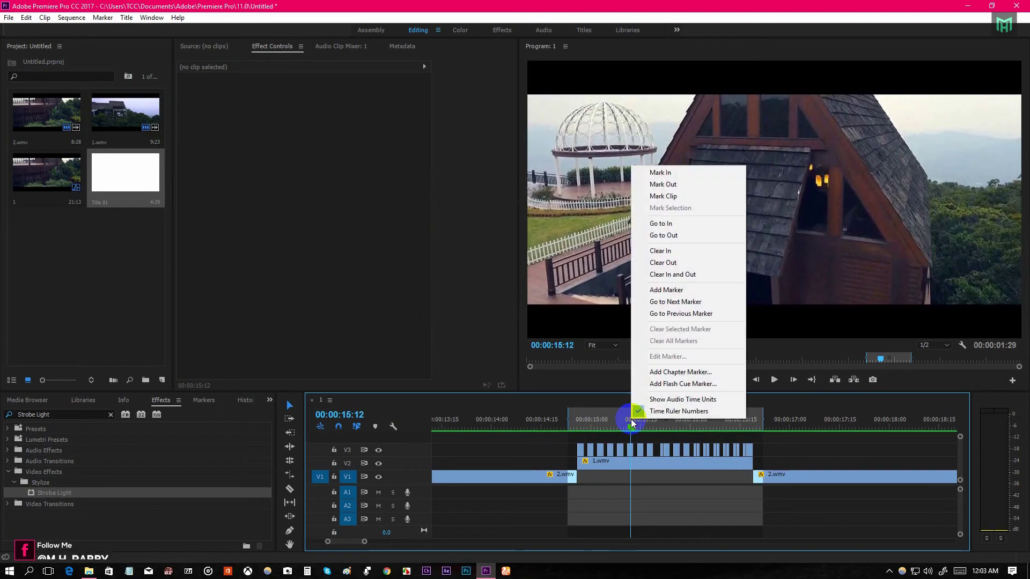
{"action": "left_click", "coordinate": [692, 275]}
Play the rendered flicker section twice from before the cut pieces and view the whole sequence.
{"action": "left_click_drag", "start_coordinate": [460, 426], "coordinate": [446, 433]}
{"action": "key", "text": "space"}
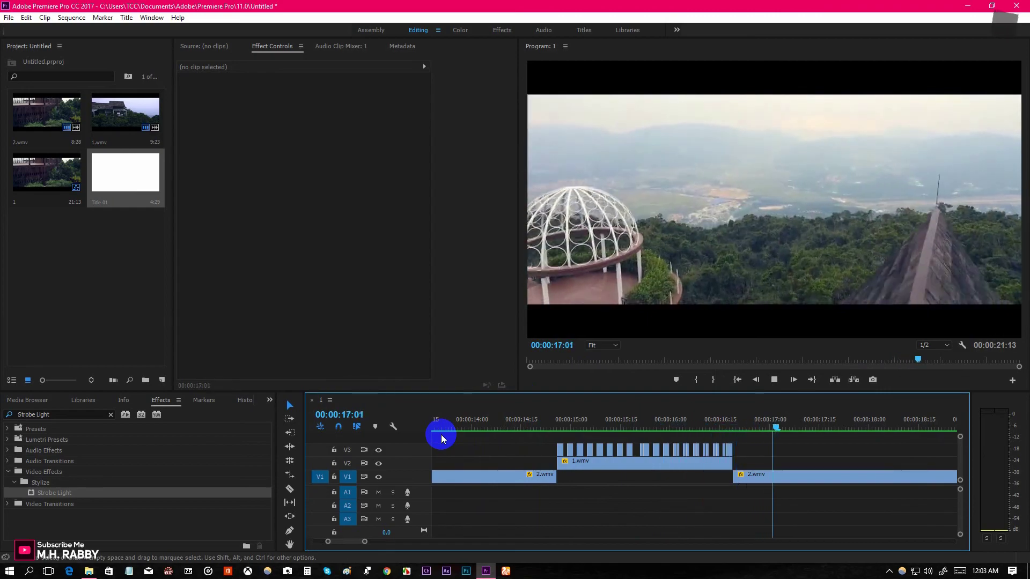
{"action": "key", "text": "space"}
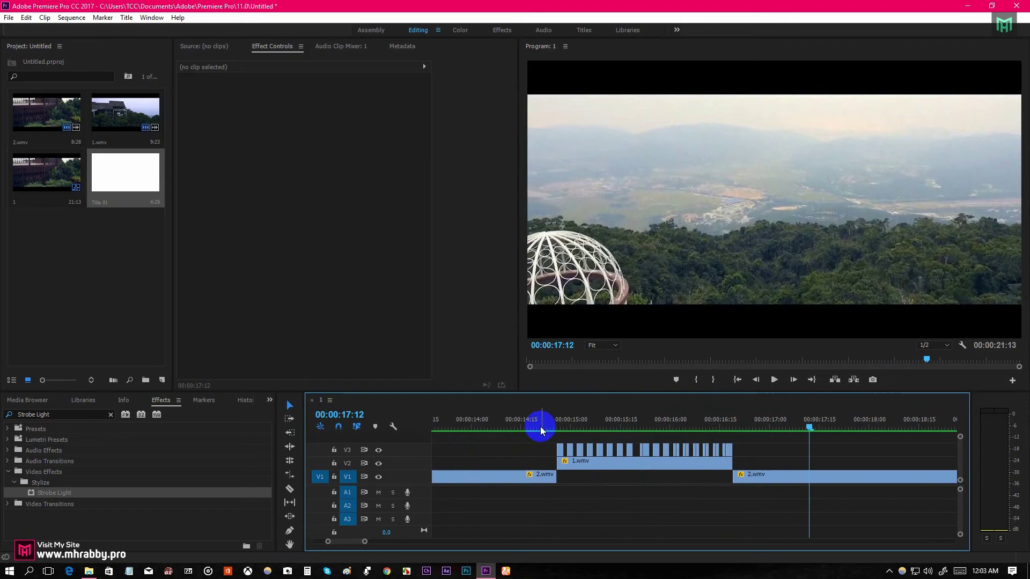
{"action": "left_click_drag", "start_coordinate": [540, 425], "coordinate": [502, 426]}
{"action": "key", "text": "space"}
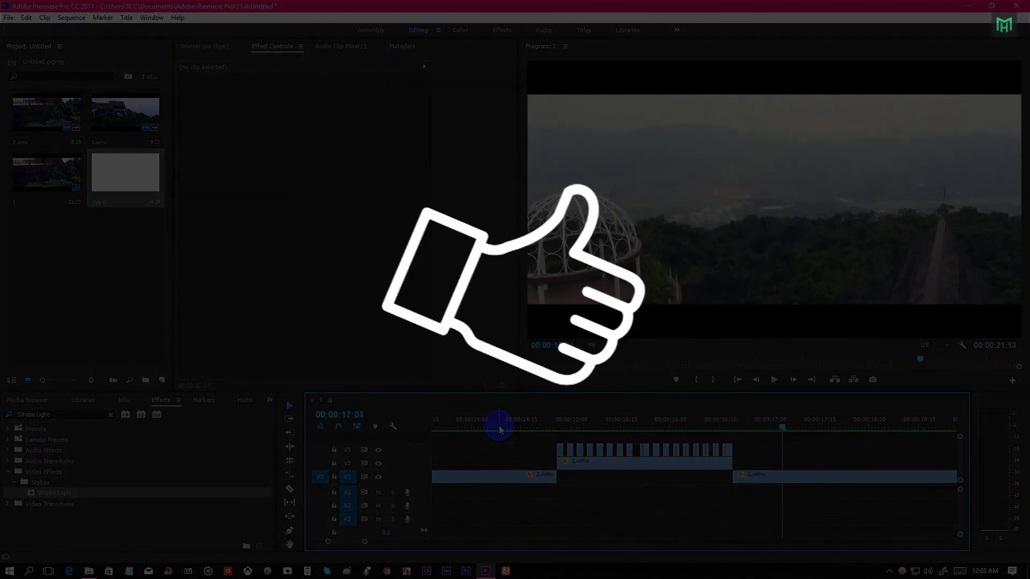
{"action": "key", "text": "space"}
{"action": "scroll", "coordinate": [606, 494], "scroll_direction": "down", "scroll_amount": 4}
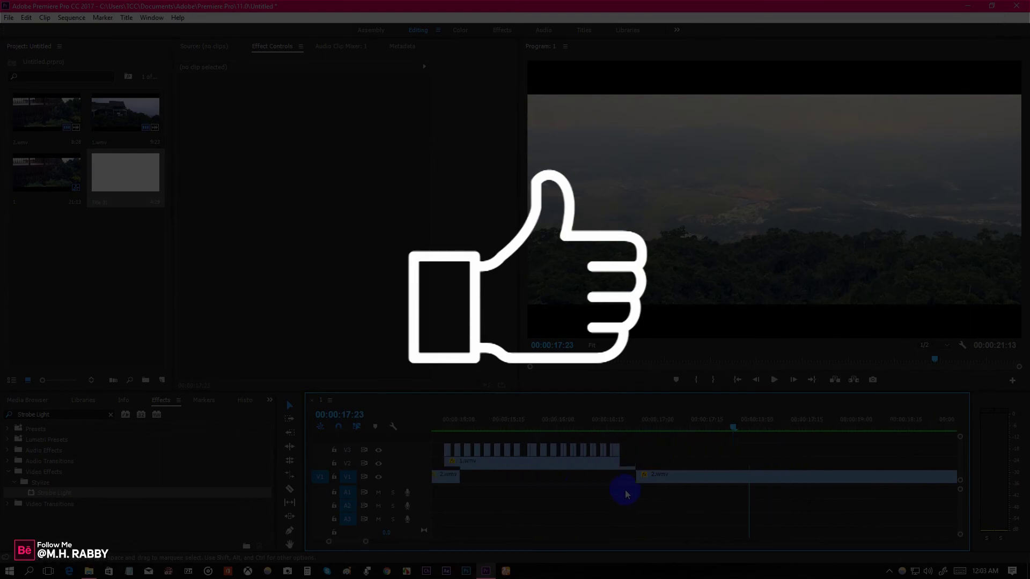
{"action": "scroll", "coordinate": [620, 489], "scroll_direction": "down", "scroll_amount": 10}
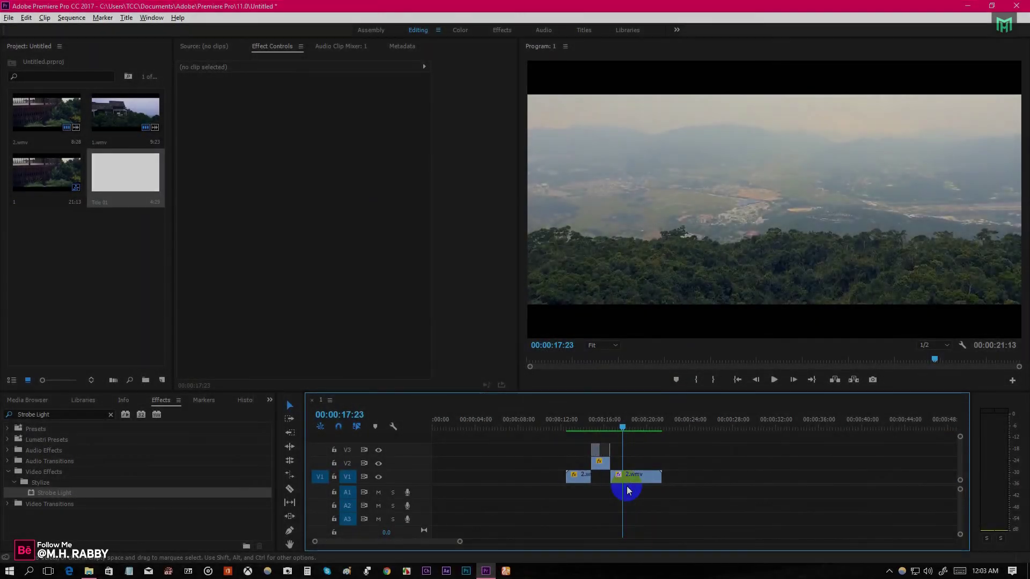